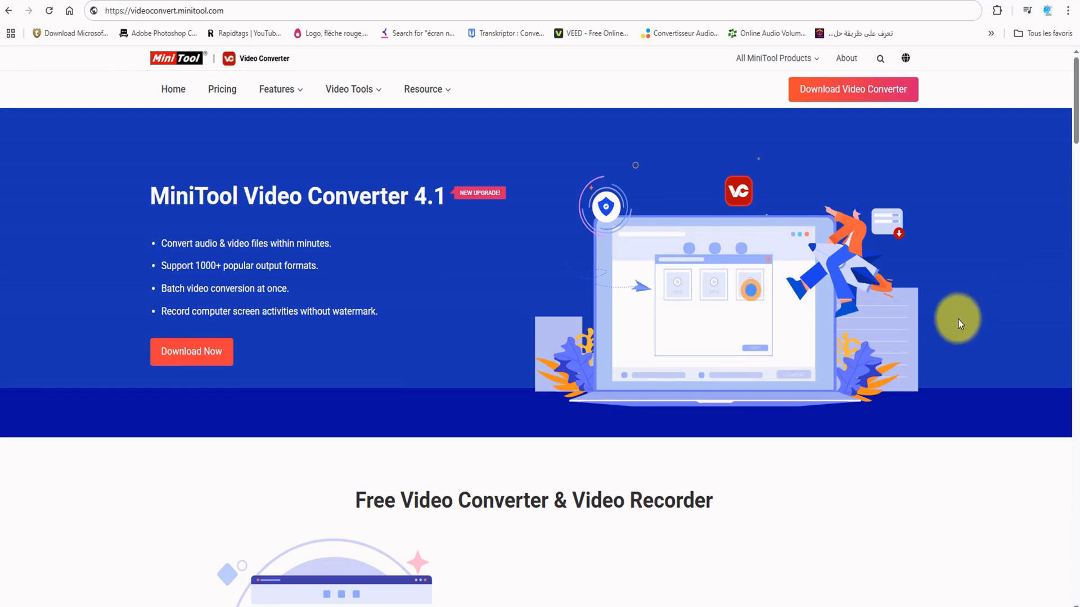
Review the MiniTool Video Converter home page, including its recording, conversion and download features and the how-to section.
scroll(953, 329, "down", 1)
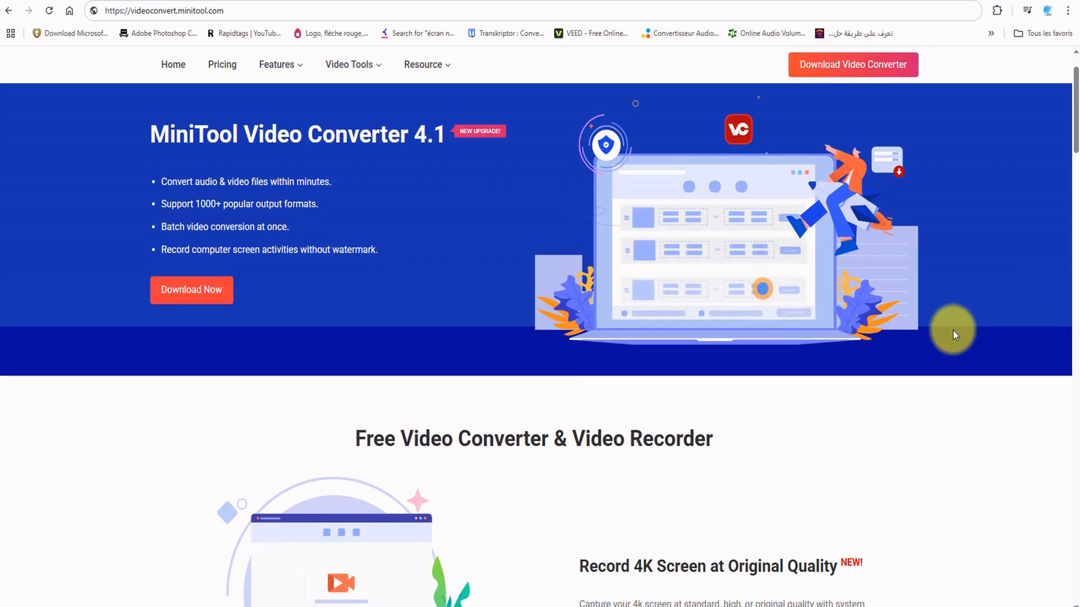
left_click_drag(420, 161, 455, 295)
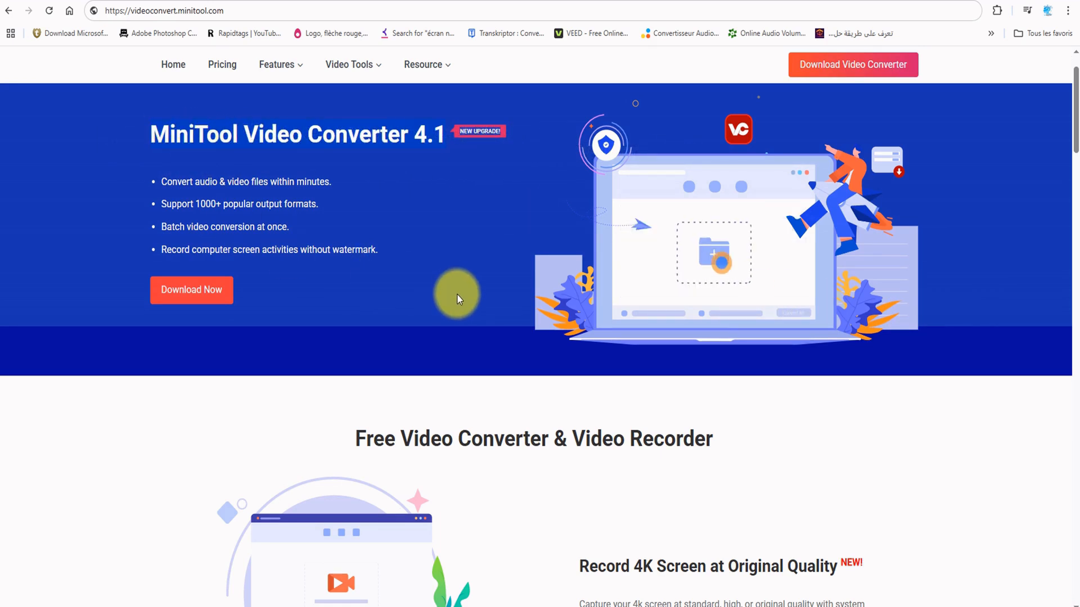
scroll(455, 307, "down", 1)
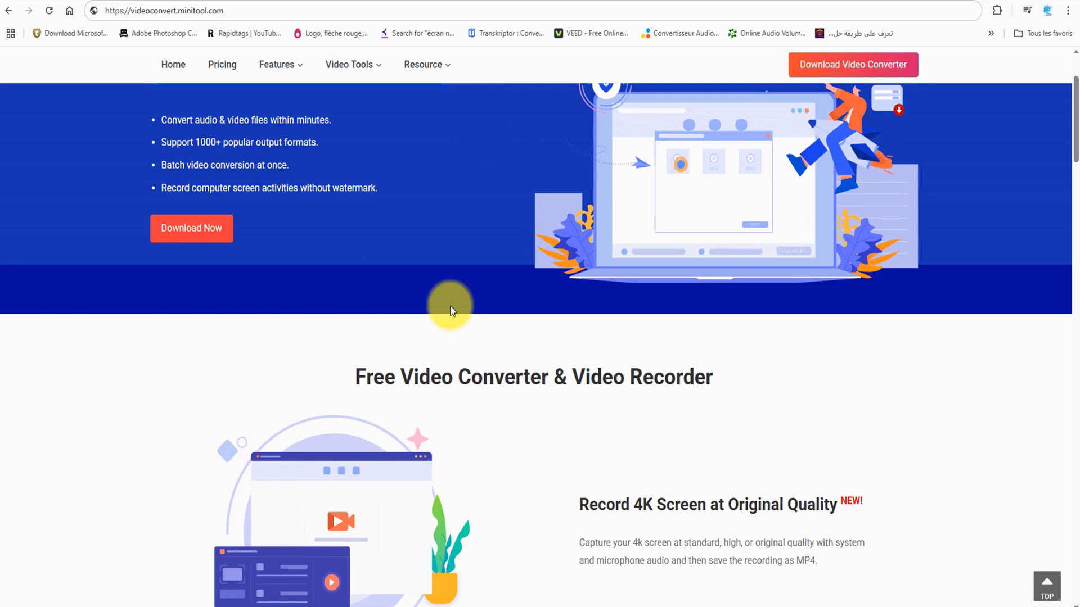
scroll(455, 312, "down", 3)
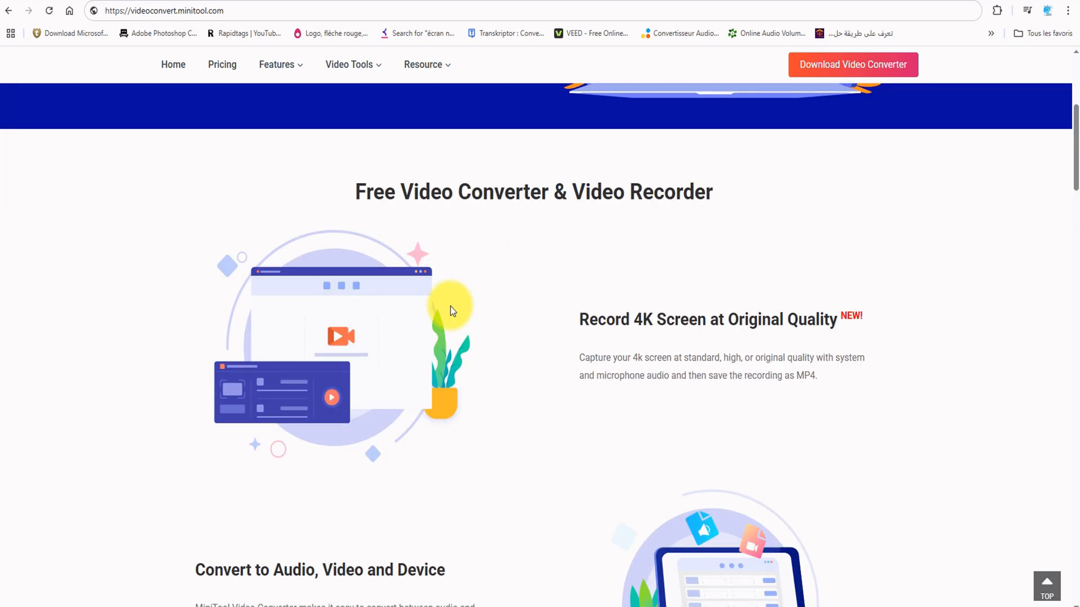
scroll(453, 311, "up", 5)
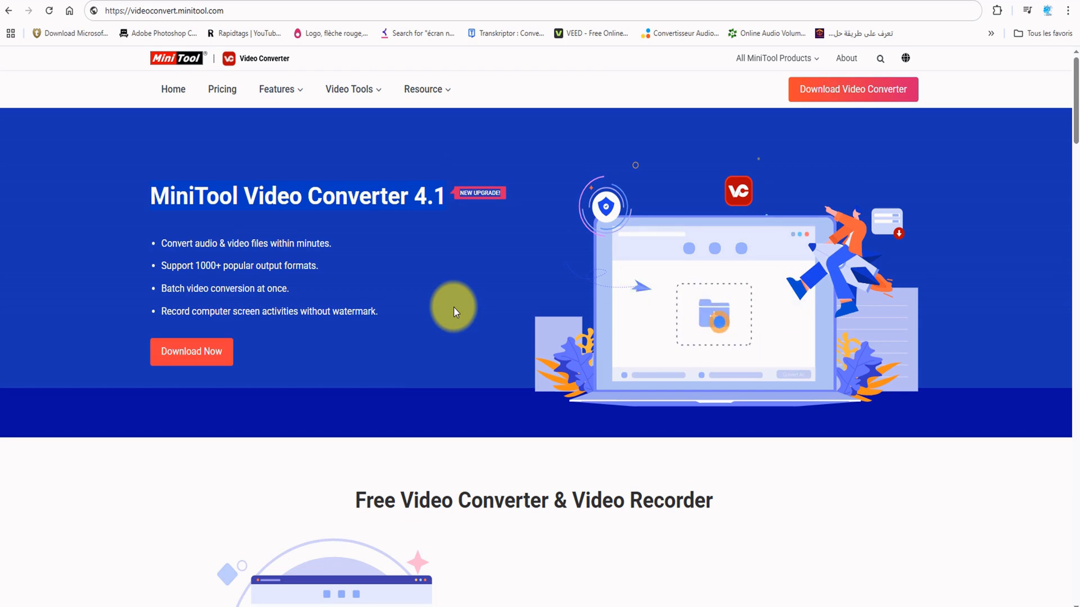
scroll(454, 312, "down", 4)
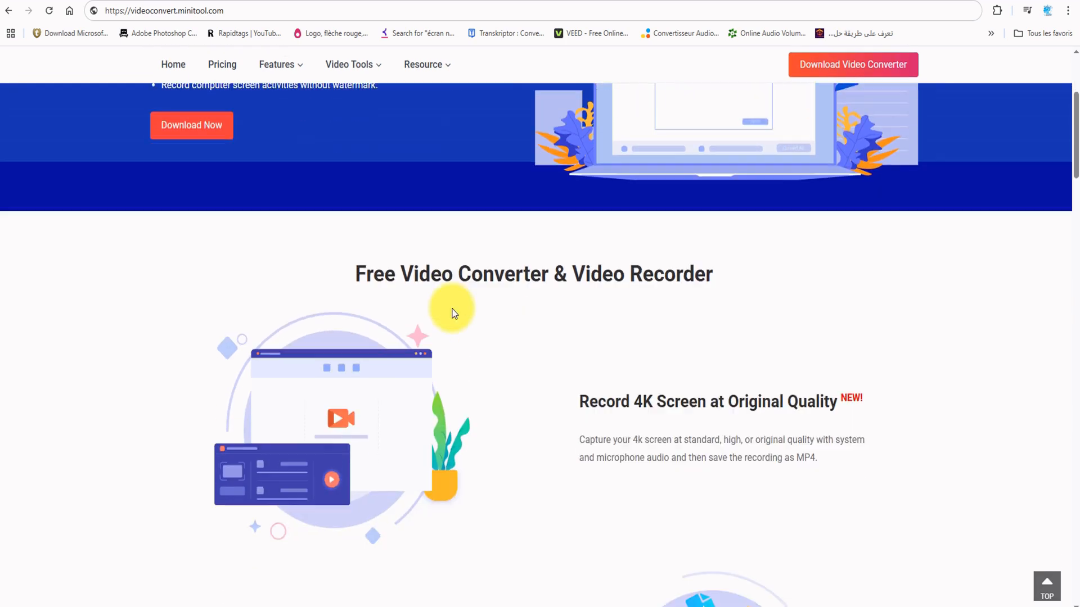
scroll(454, 313, "down", 4)
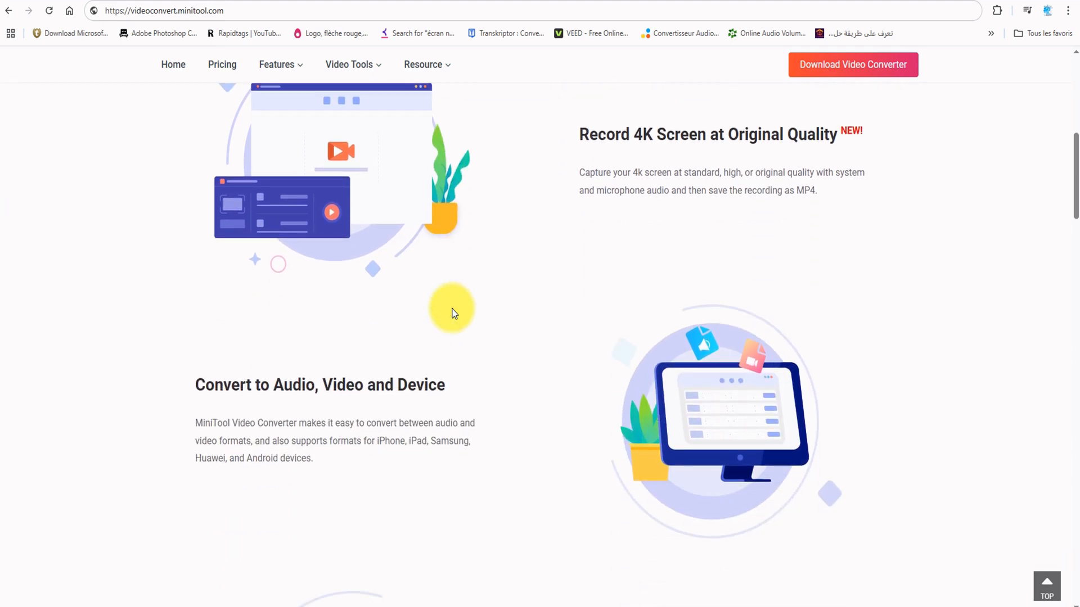
scroll(454, 313, "down", 4)
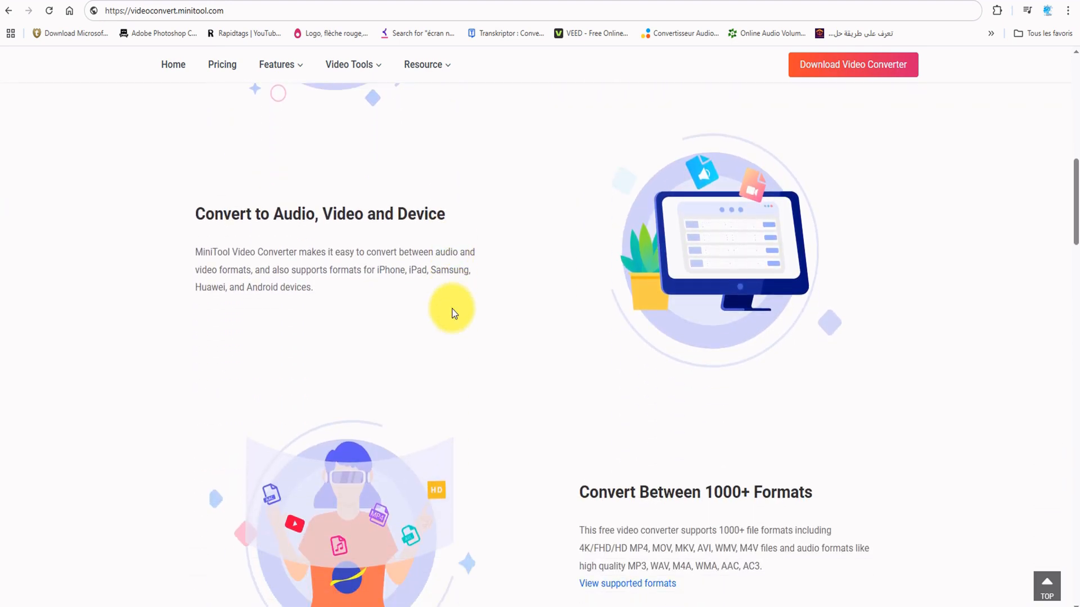
scroll(455, 313, "down", 4)
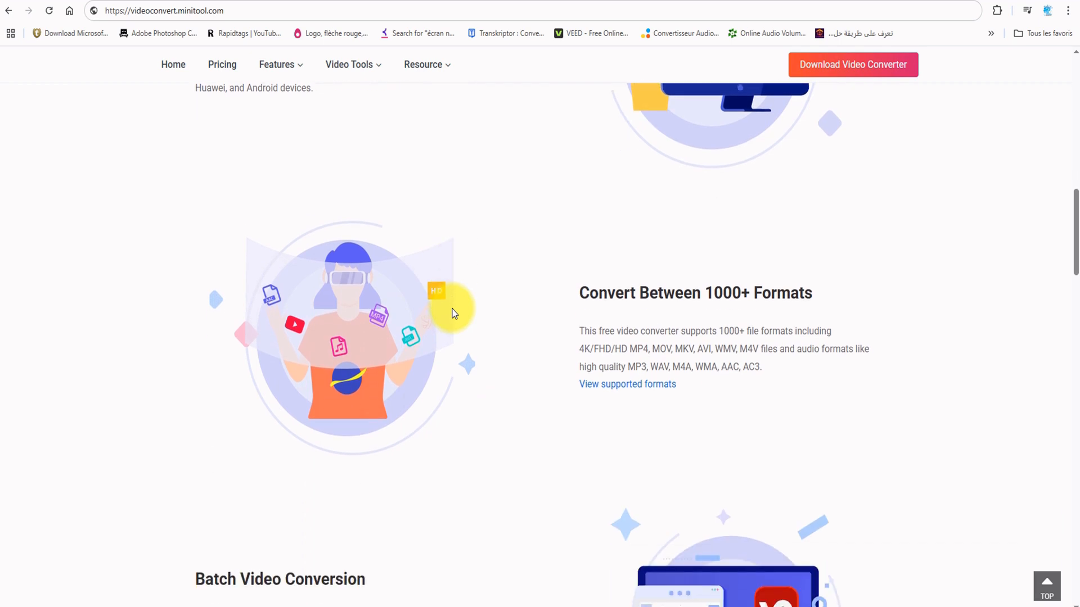
scroll(454, 313, "down", 1)
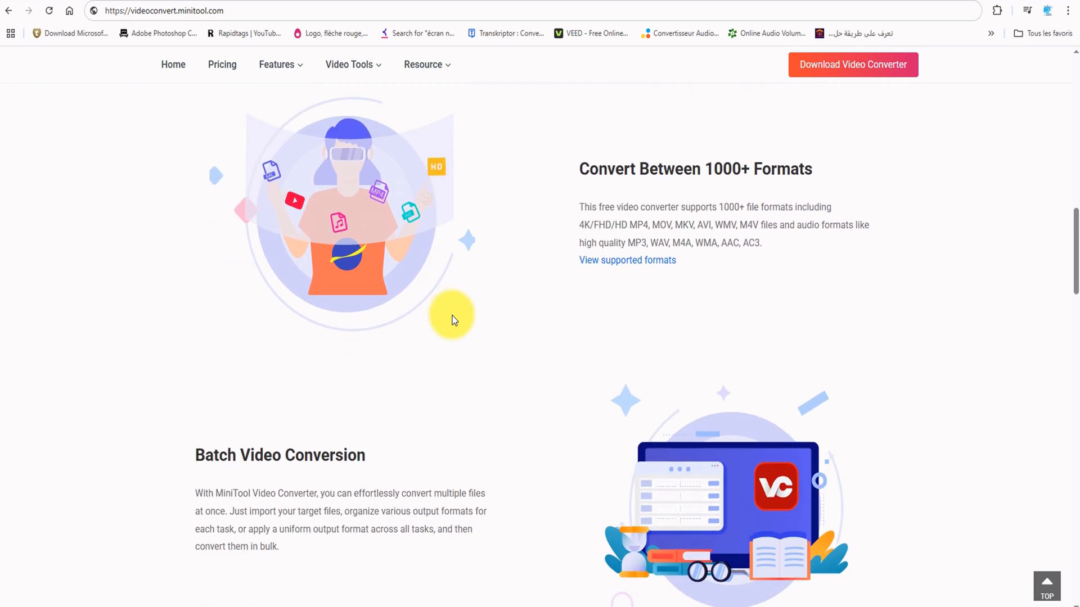
scroll(453, 320, "down", 5)
scroll(453, 322, "down", 1)
scroll(457, 315, "down", 2)
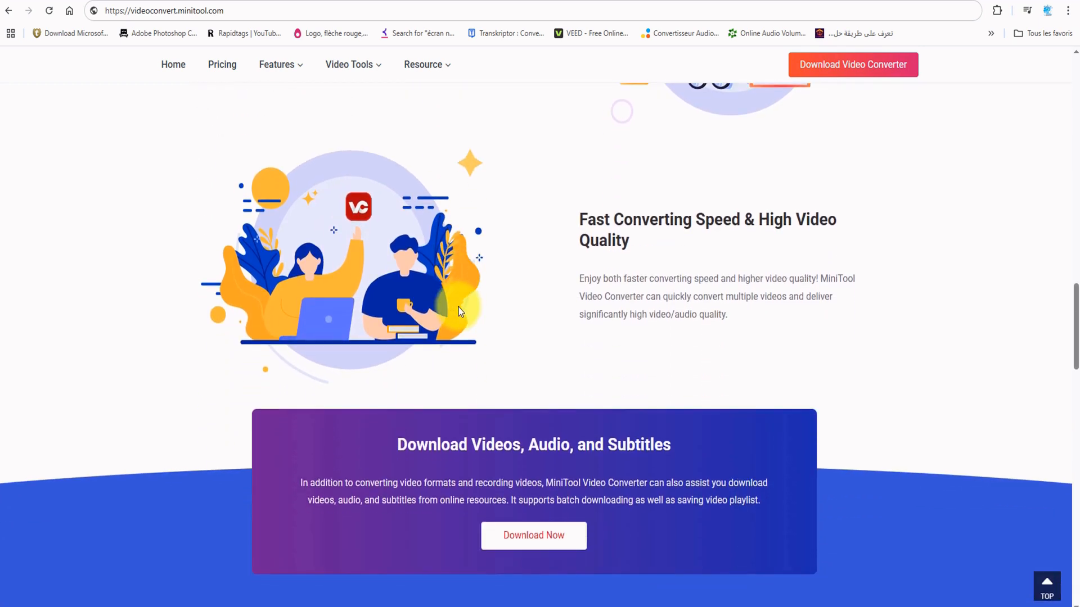
scroll(458, 307, "down", 4)
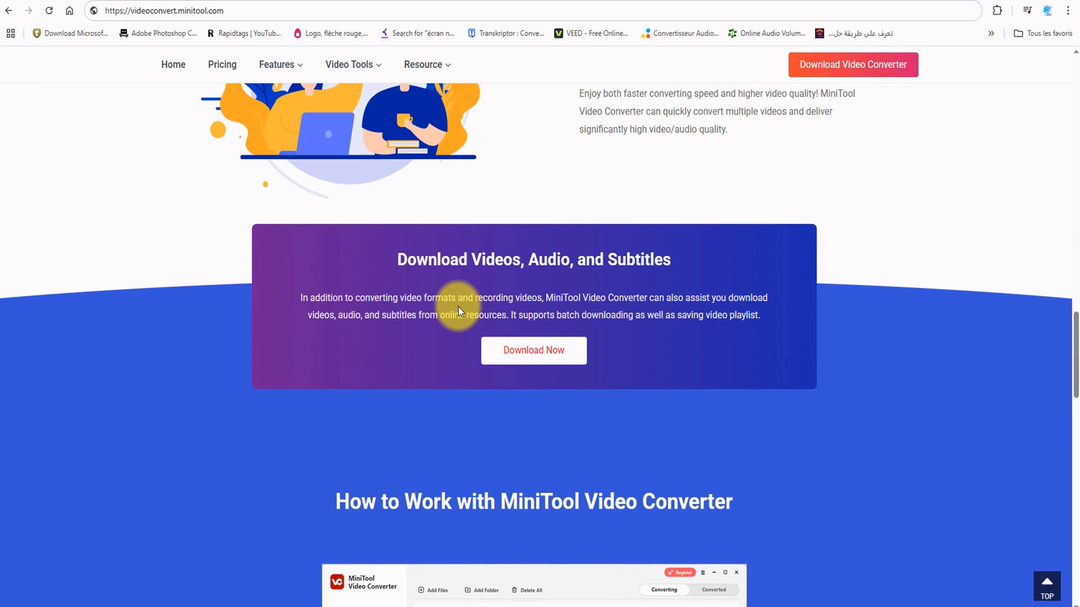
scroll(458, 307, "down", 4)
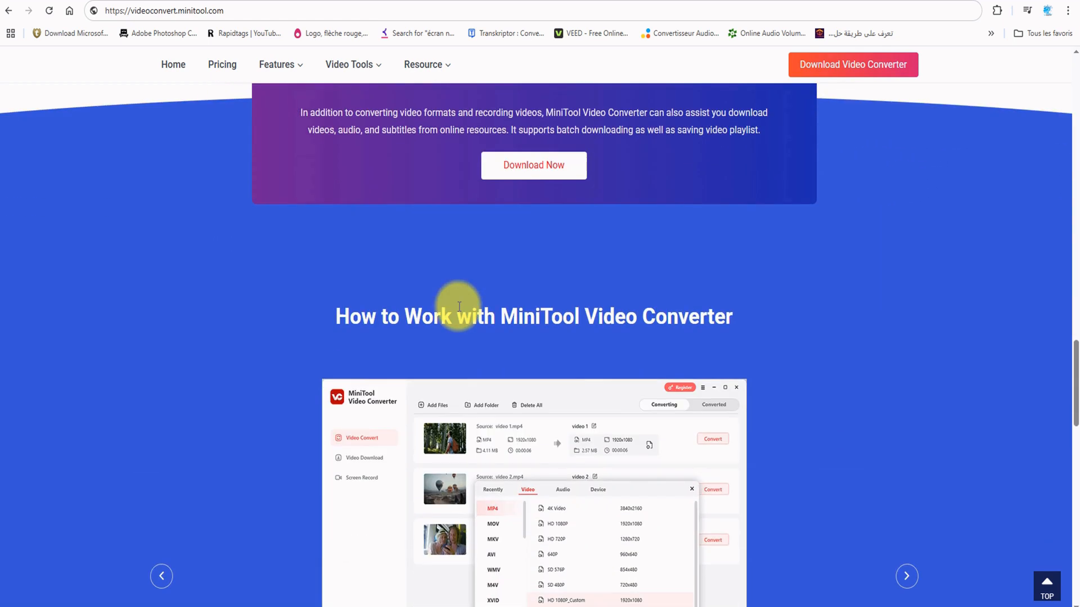
scroll(458, 307, "down", 1)
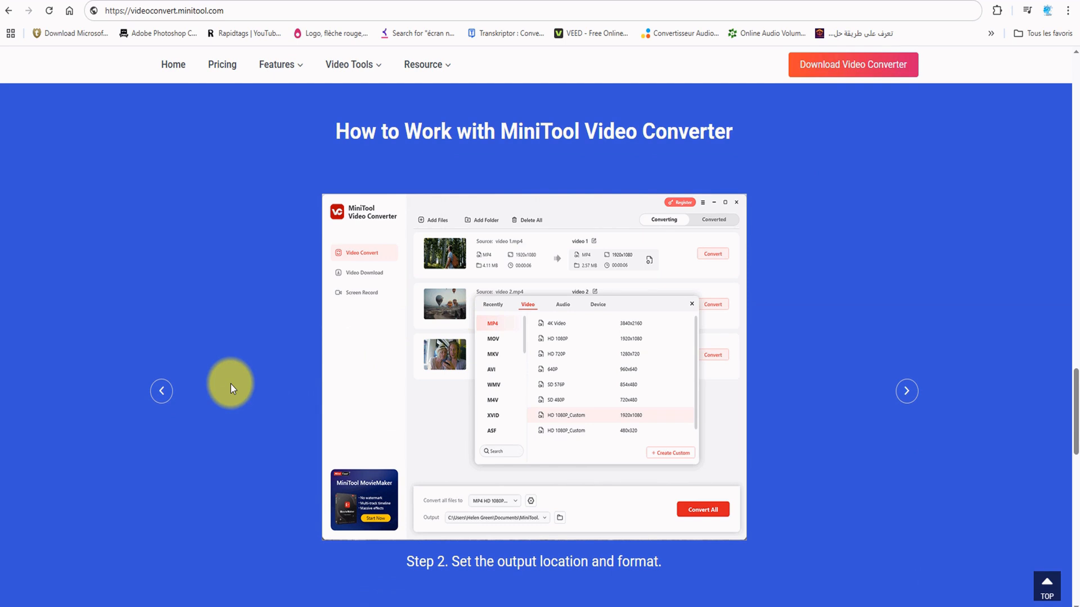
scroll(231, 384, "up", 7)
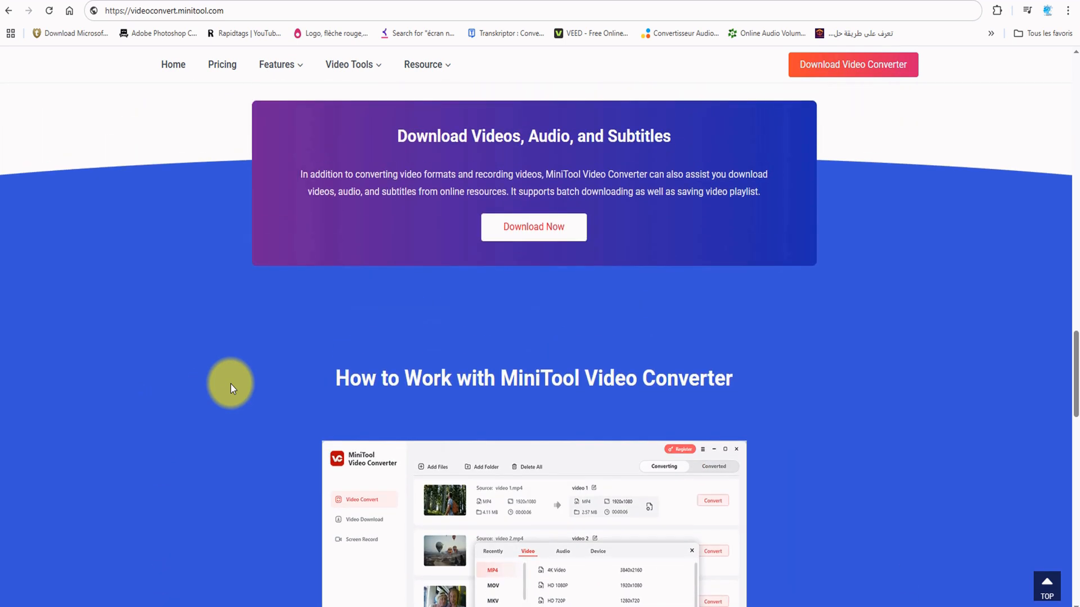
scroll(231, 384, "up", 10)
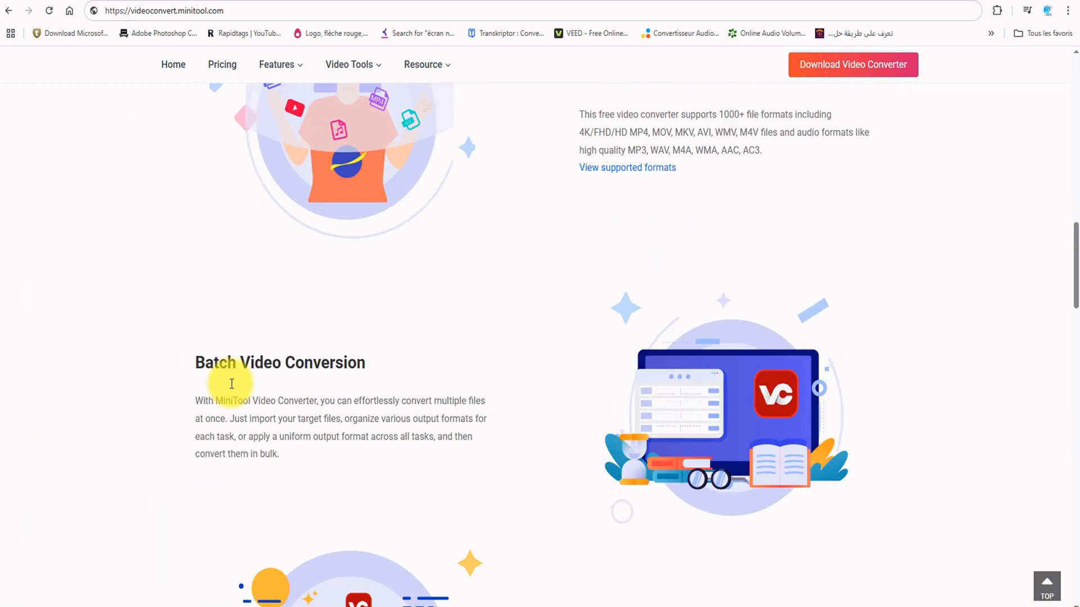
scroll(231, 384, "up", 12)
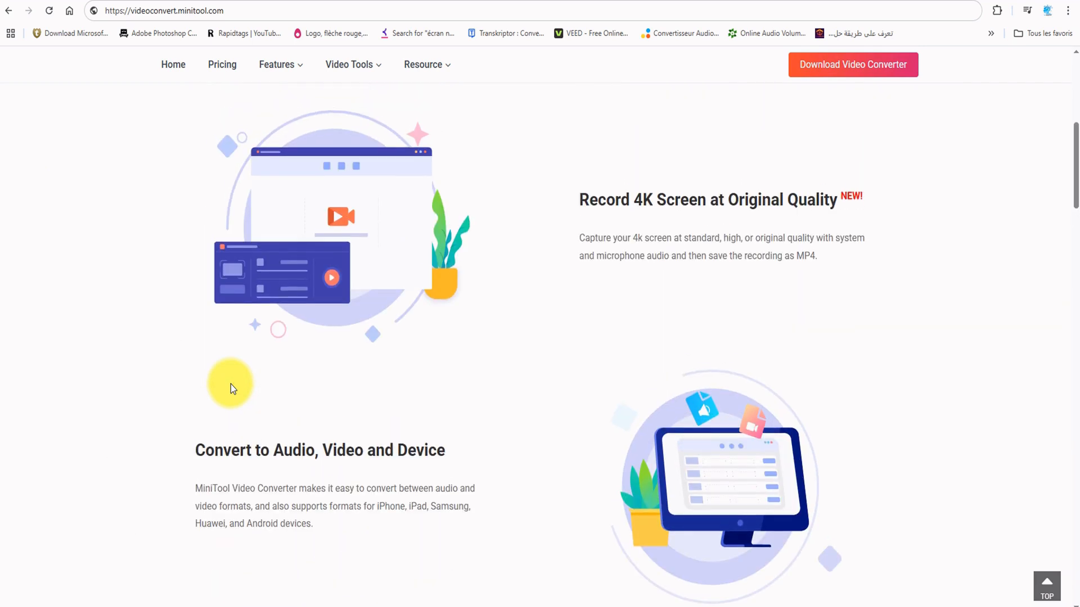
scroll(230, 384, "up", 3)
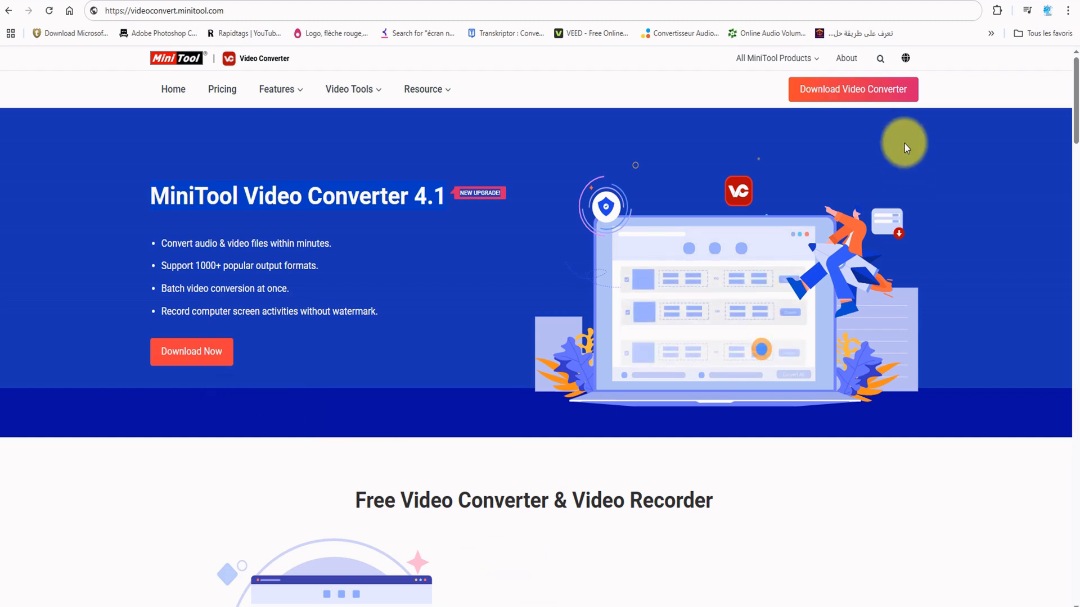
Download MiniTool Video Converter from its website.
left_click(853, 90)
left_click(238, 457)
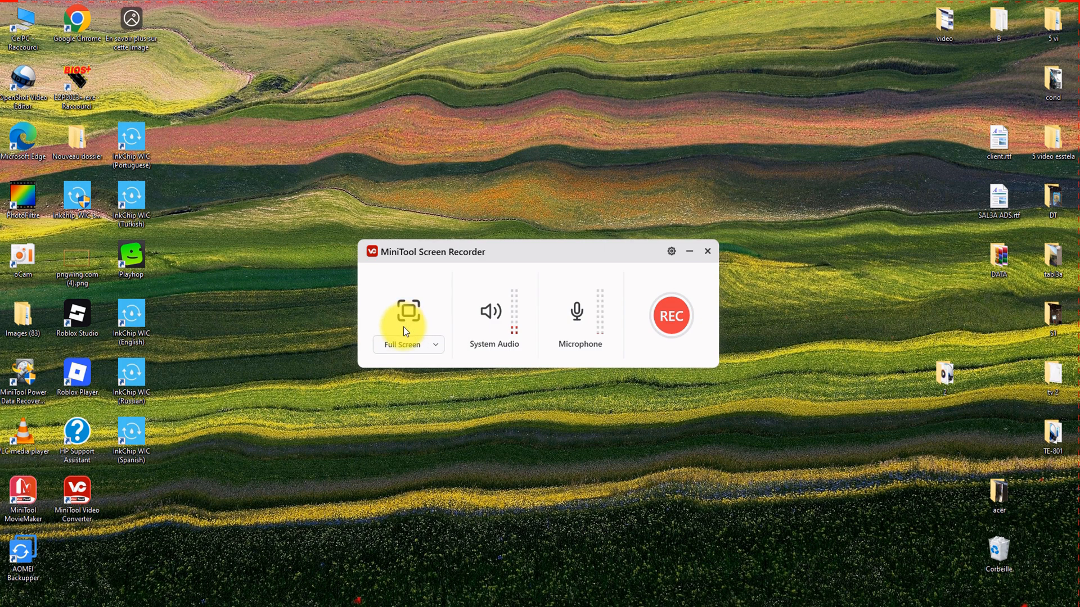
Check the capture area options in MiniTool Screen Recorder and close the recorder.
left_click(437, 346)
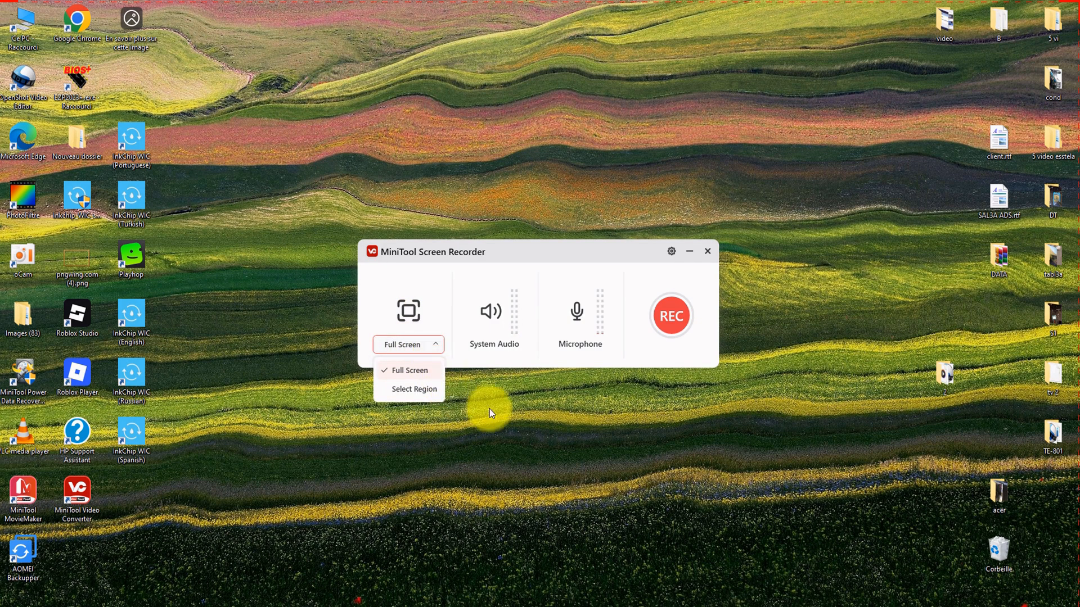
left_click(708, 251)
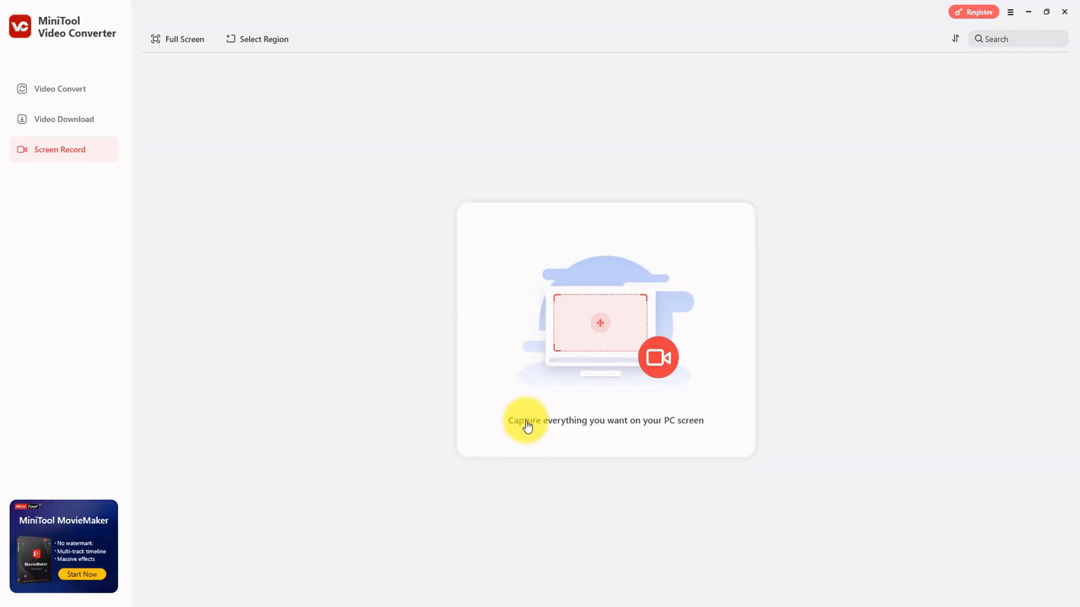
Add the videos DHD.mp4, FHD.mp4 and fhd1.mp4 to the video conversion list.
left_click(72, 91)
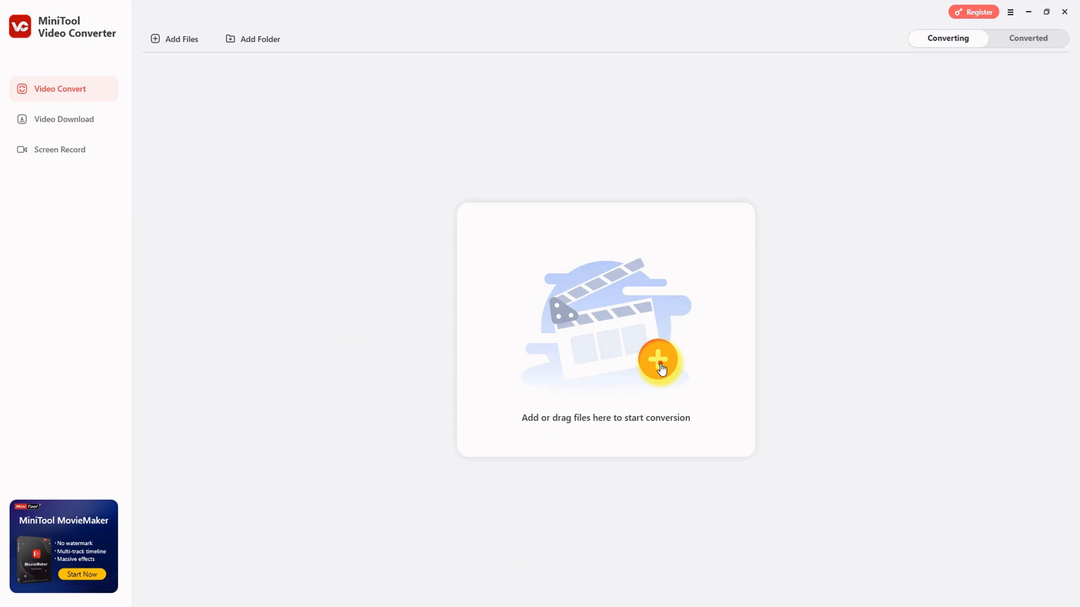
left_click(627, 308)
left_click_drag(133, 157, 320, 79)
left_click(444, 297)
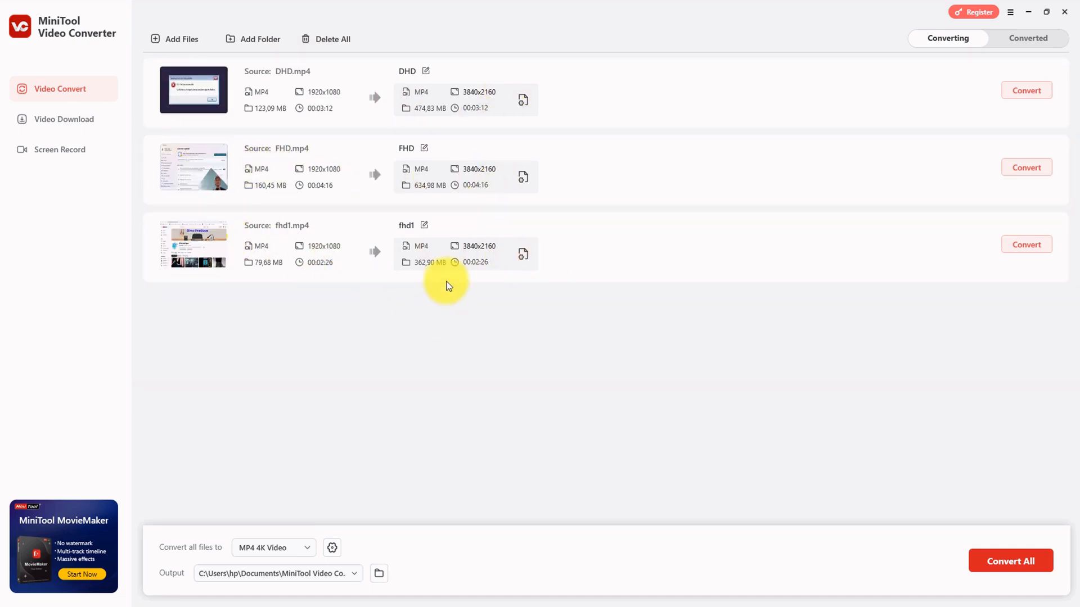
Open the output format choices for DHD.mp4 and browse the available video formats.
left_click(522, 102)
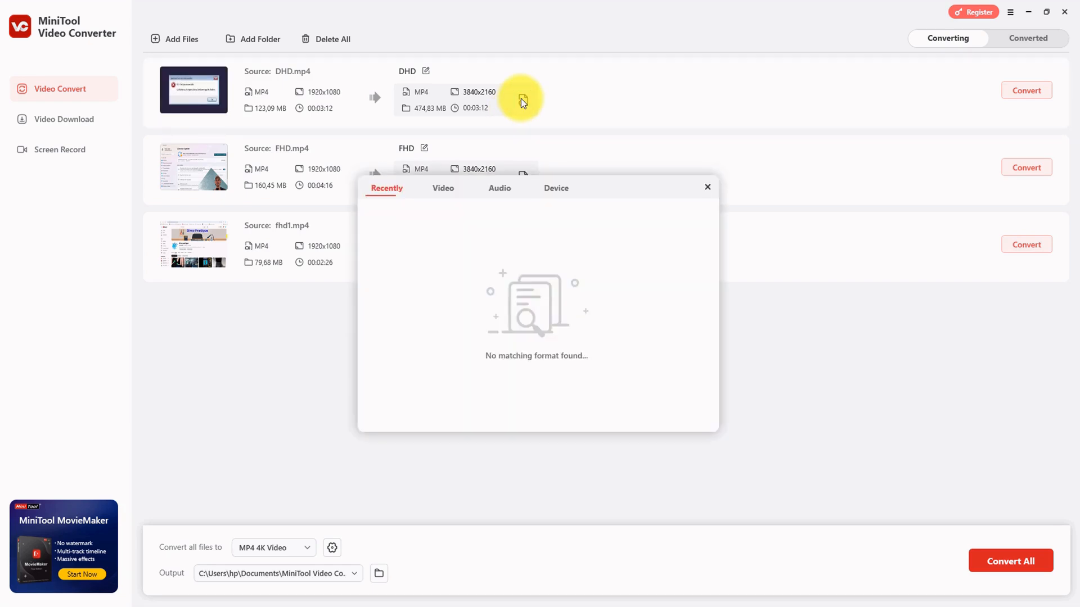
left_click(444, 191)
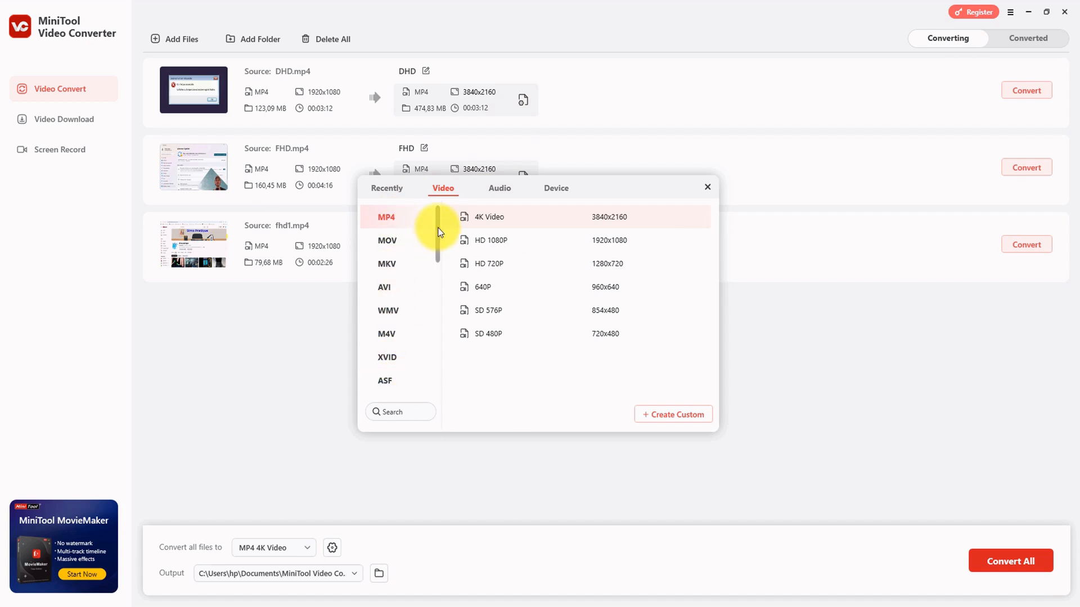
left_click_drag(438, 231, 427, 170)
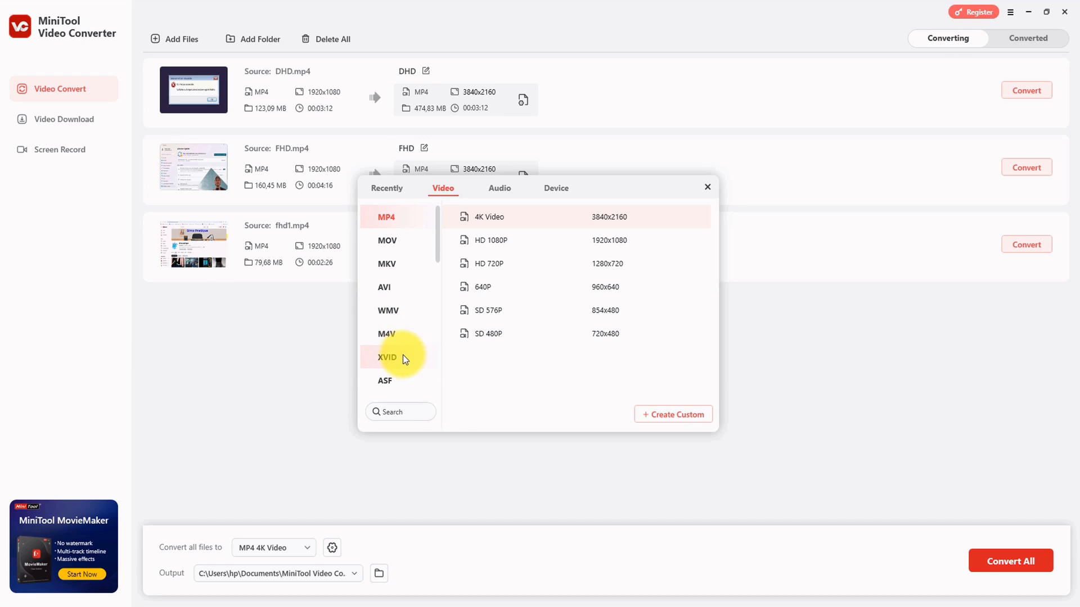
mouse_move(436, 234)
left_mouse_down()
mouse_move(434, 320)
mouse_move(434, 227)
left_mouse_up()
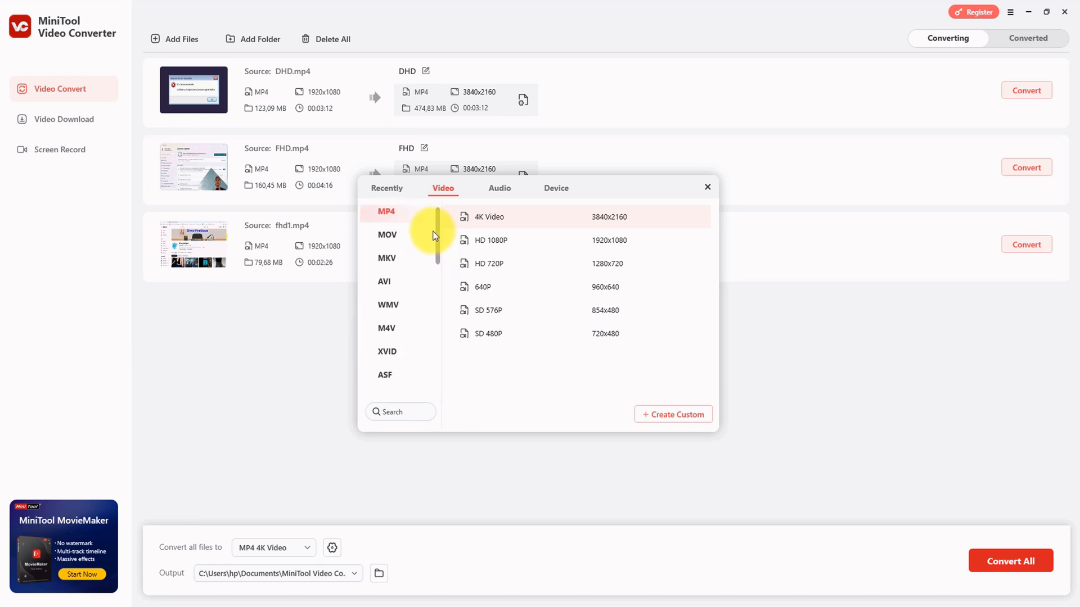
Examine the Apple device presets and the audio formats offered for converting DHD.mp4.
left_click(554, 189)
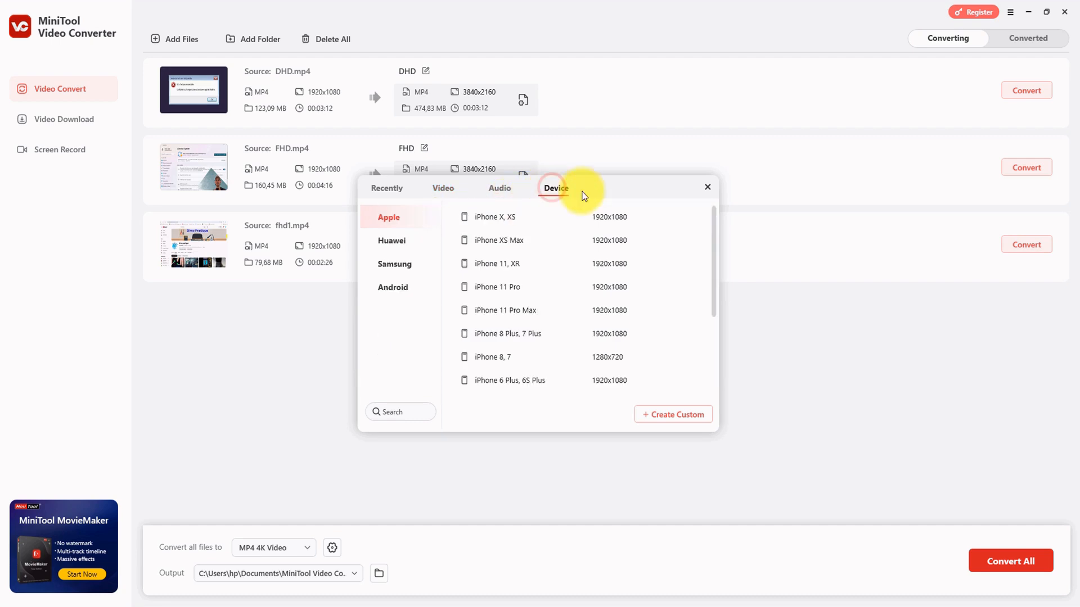
scroll(528, 302, "down", 3)
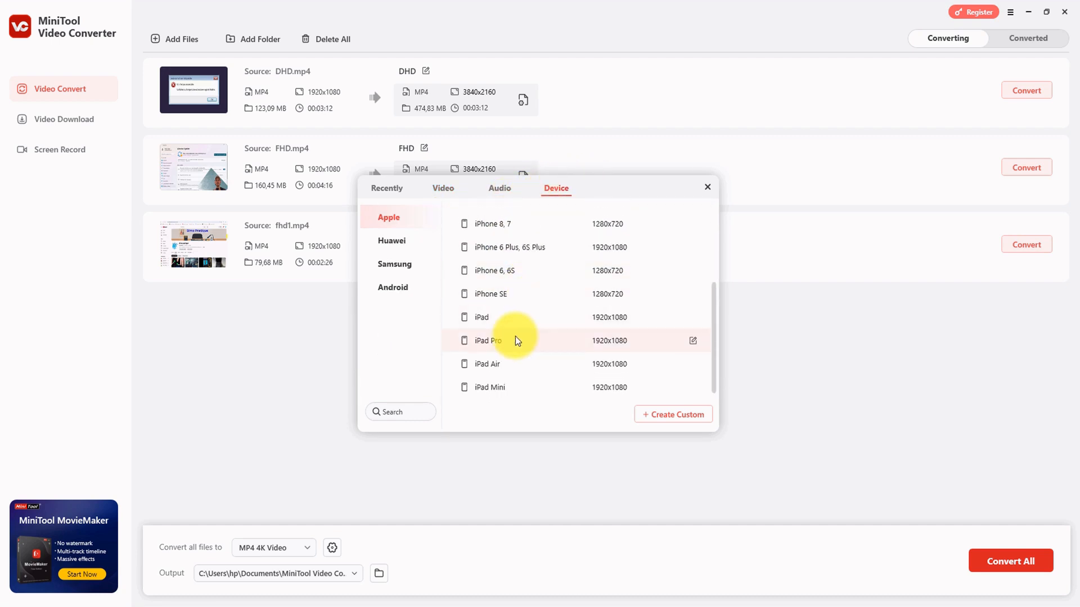
scroll(519, 345, "up", 2)
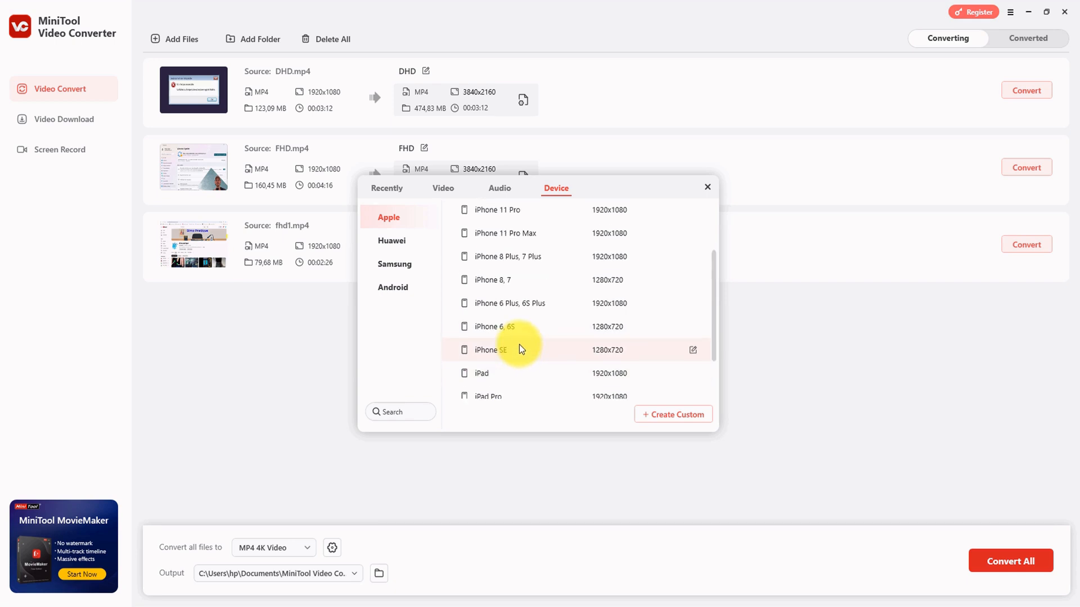
scroll(518, 343, "up", 3)
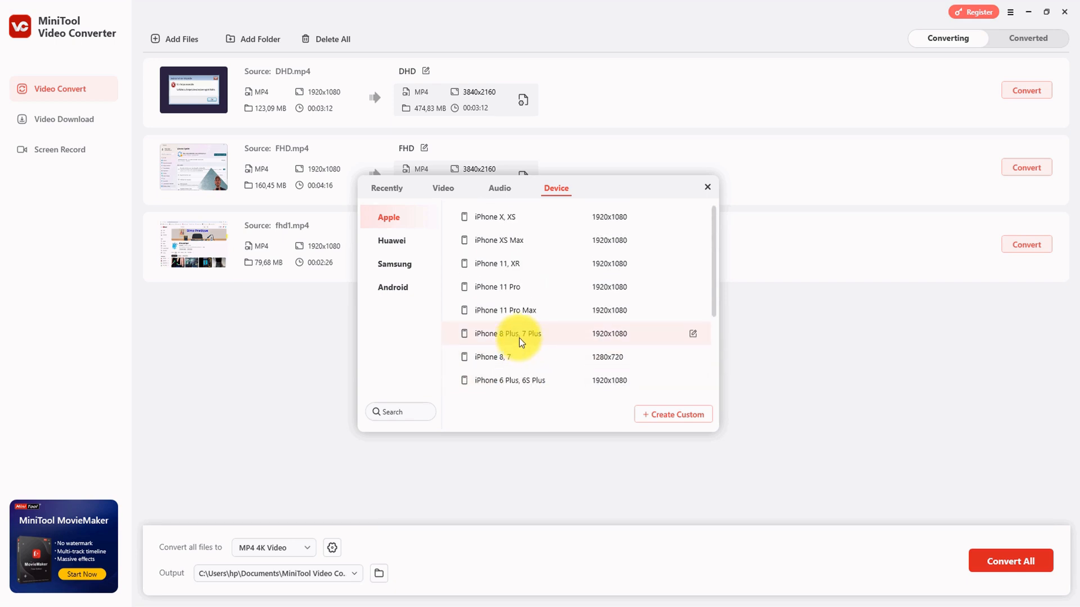
left_click(500, 189)
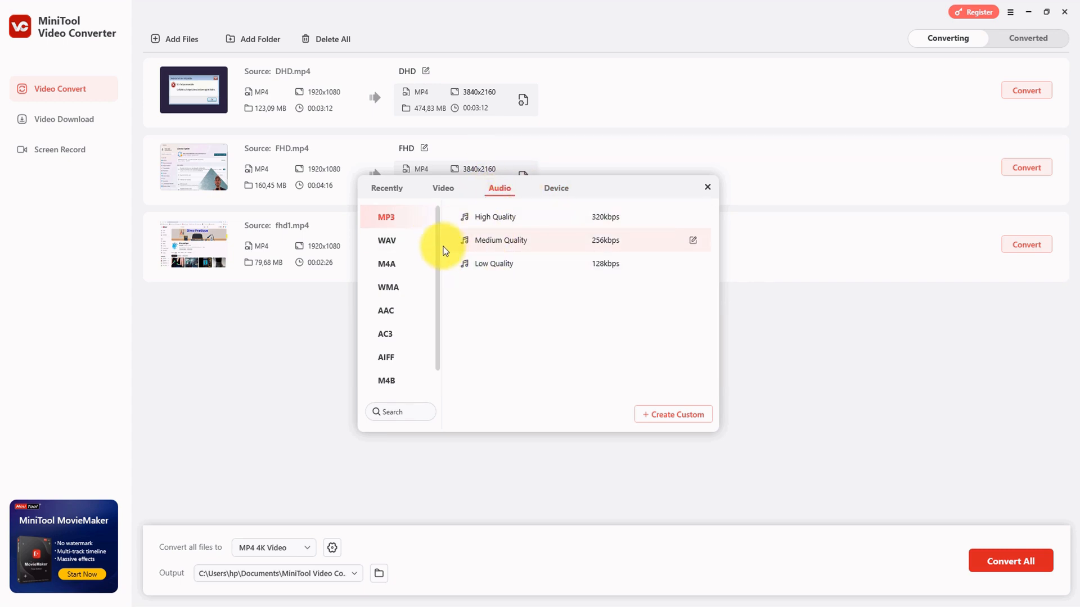
left_click_drag(437, 253, 488, 225)
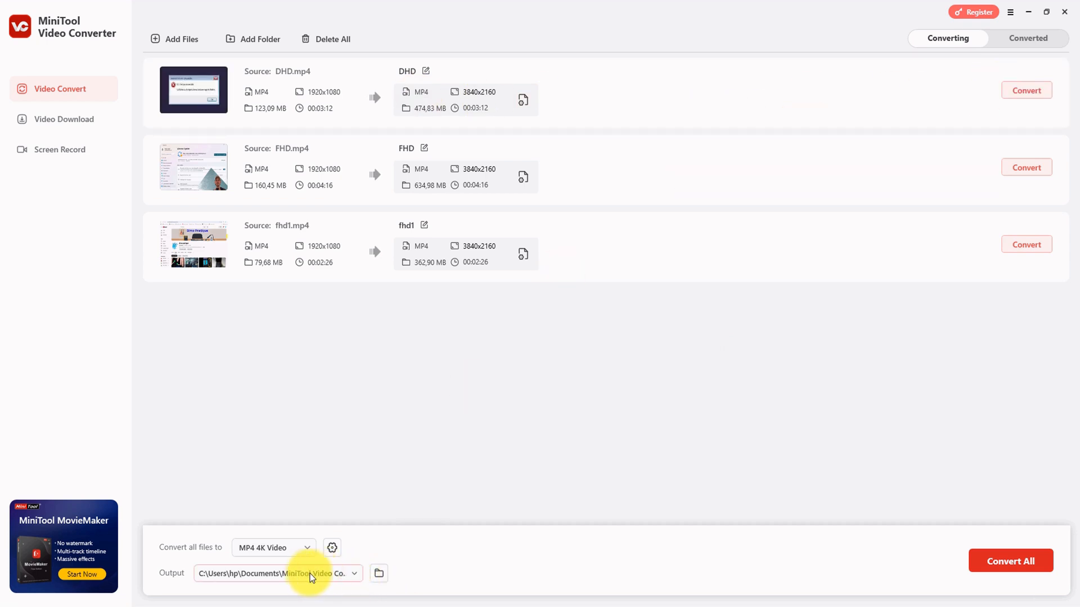
Open the folder where converted files are saved to view its contents, and close it.
left_click(378, 573)
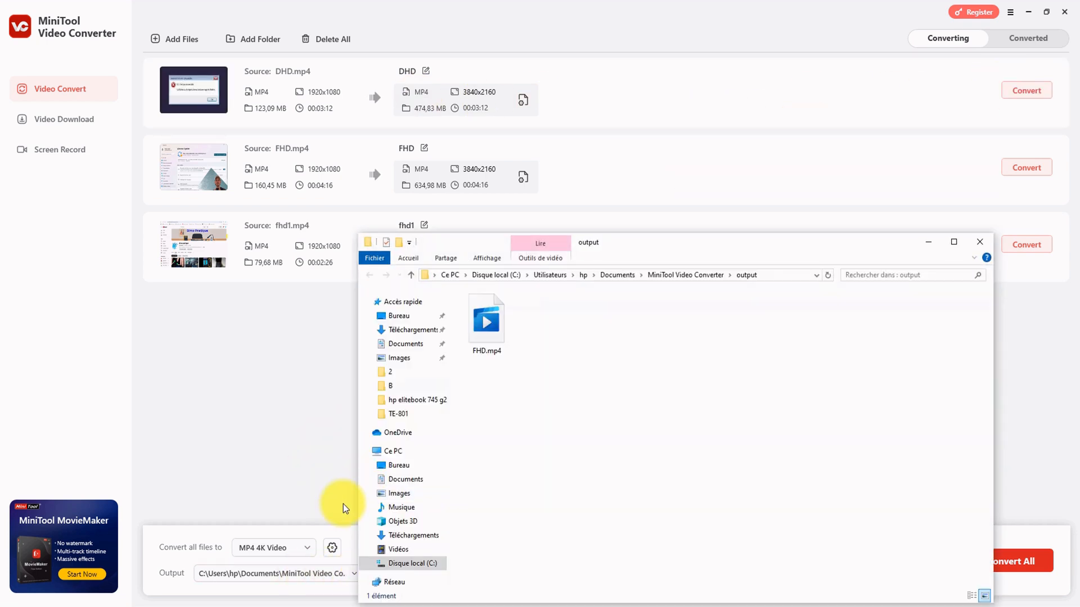
left_click(979, 242)
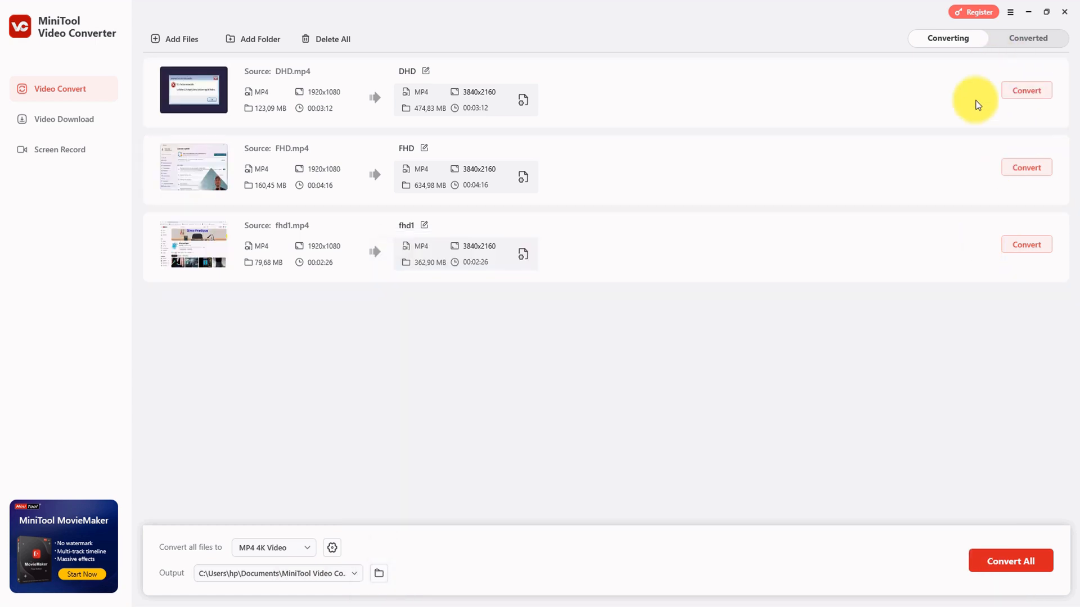
Check the converted FHD.mp4 in the output folder and close the folder window.
left_click(1024, 90)
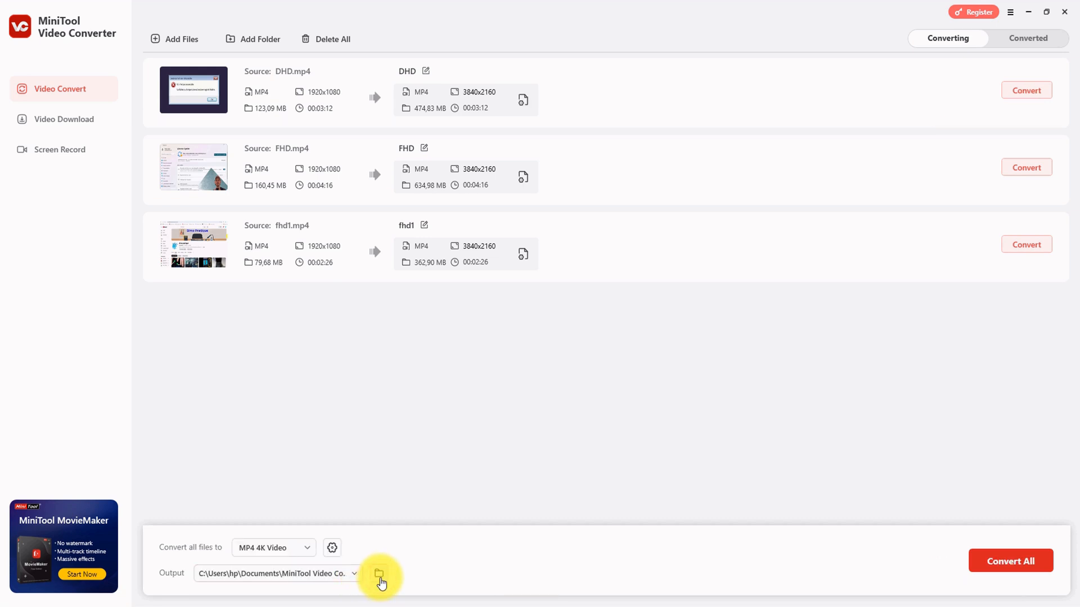
left_click_drag(484, 449, 583, 274)
left_click_drag(499, 432, 574, 311)
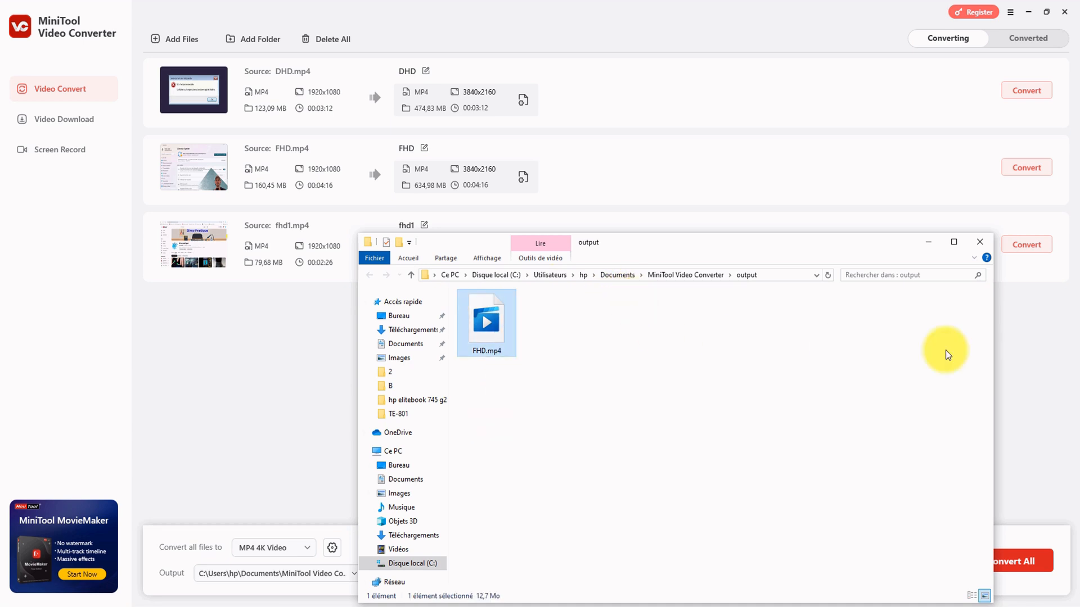
left_click(980, 242)
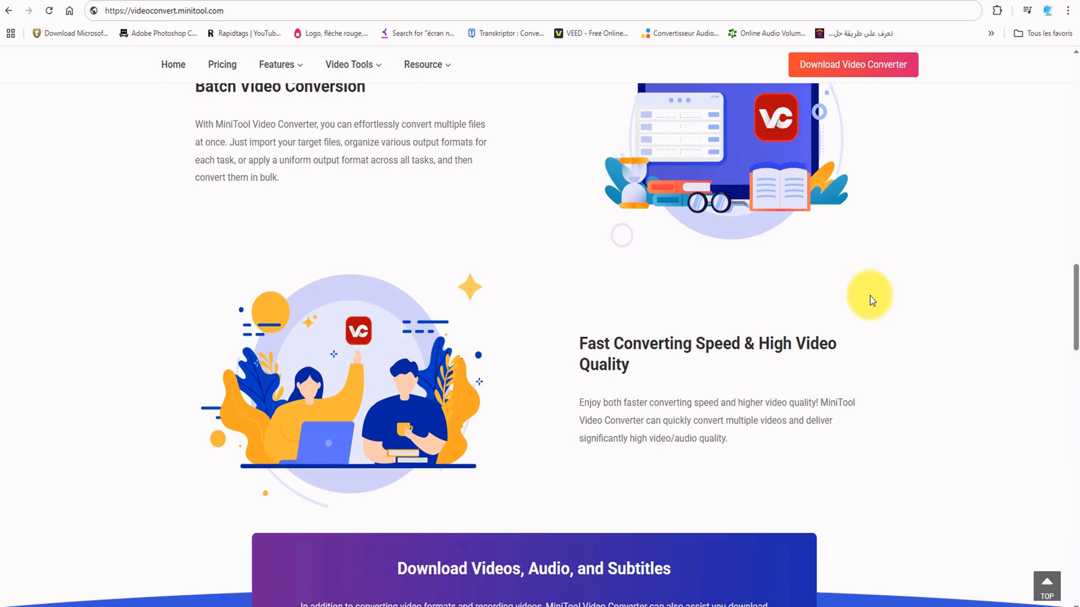
Switch to the MiniTool Video Converter product page in the browser and examine the version 4.1 overview.
scroll(870, 296, "up", 10)
scroll(870, 295, "up", 3)
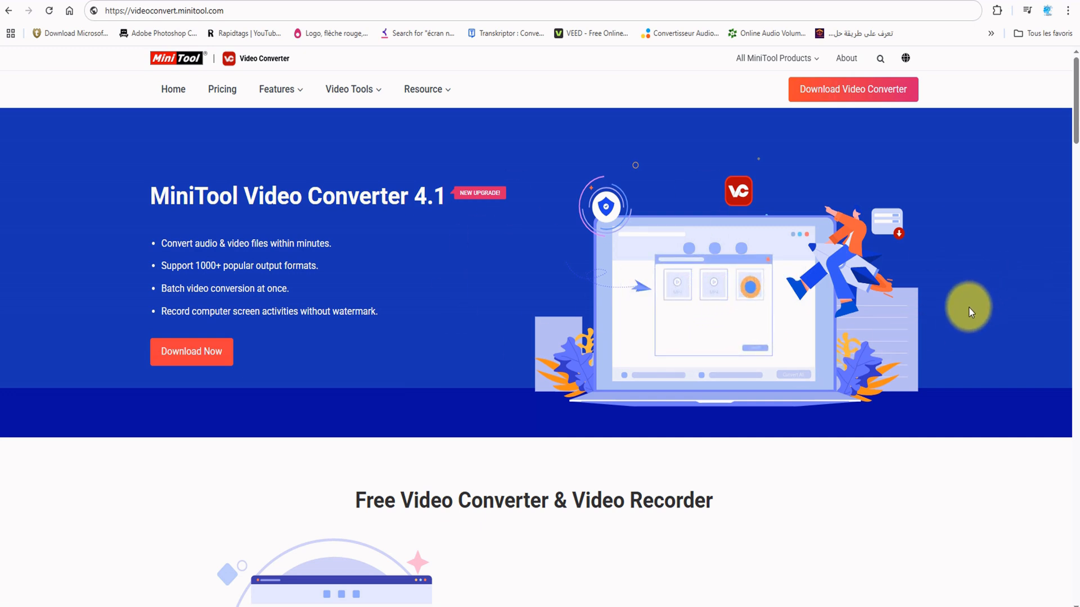
scroll(953, 329, "down", 1)
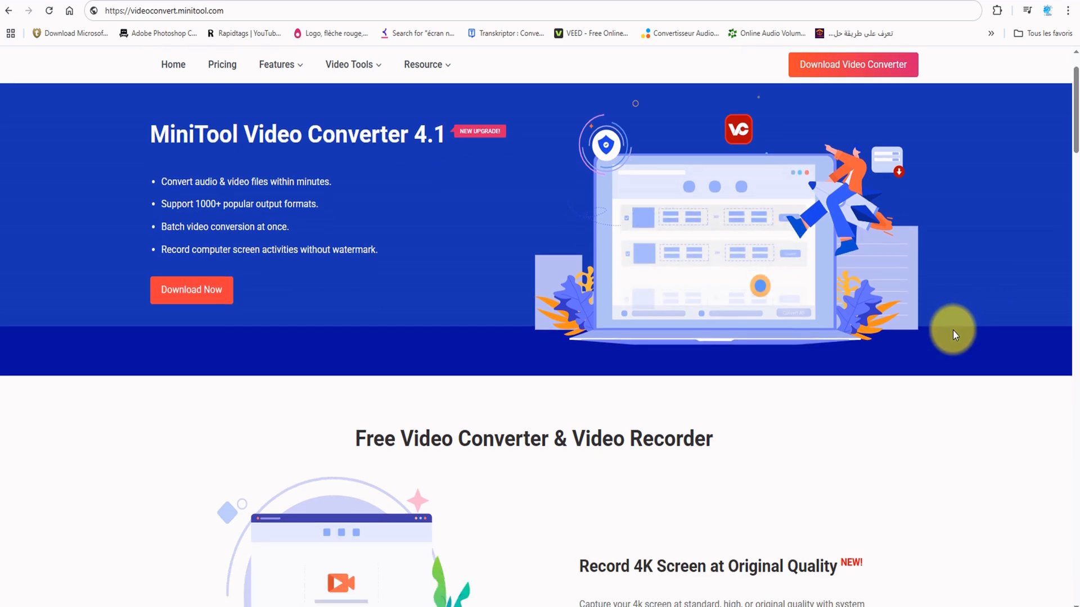
left_click_drag(198, 140, 278, 144)
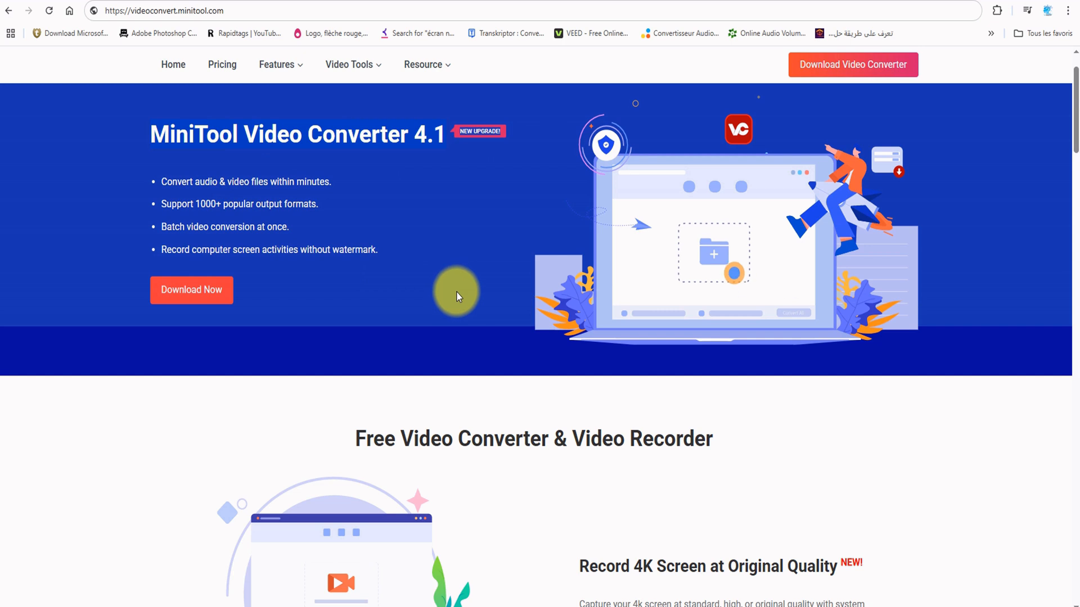
scroll(454, 306, "down", 1)
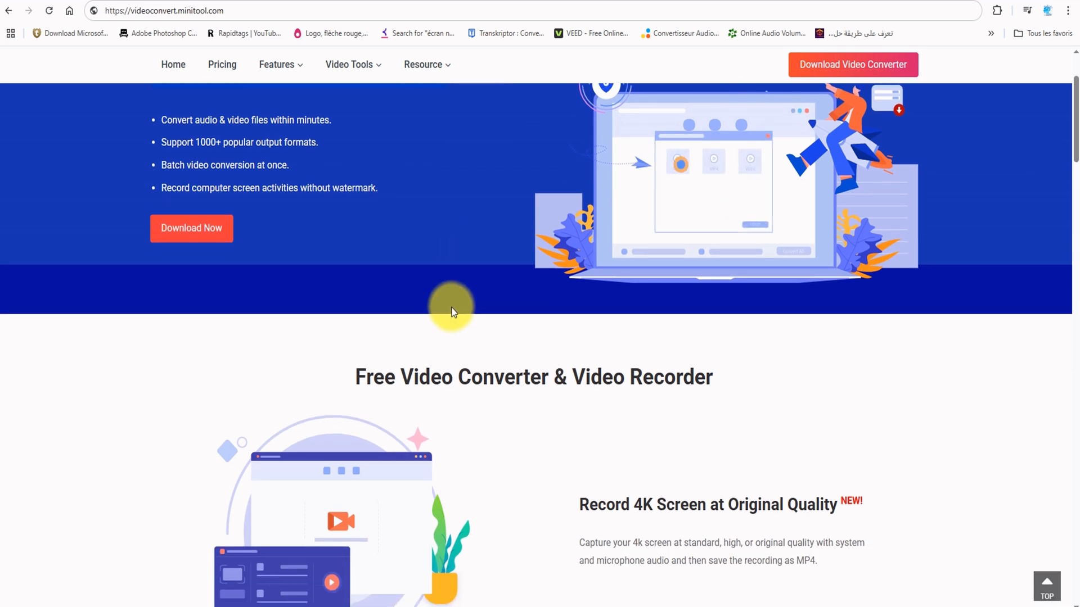
scroll(454, 310, "down", 3)
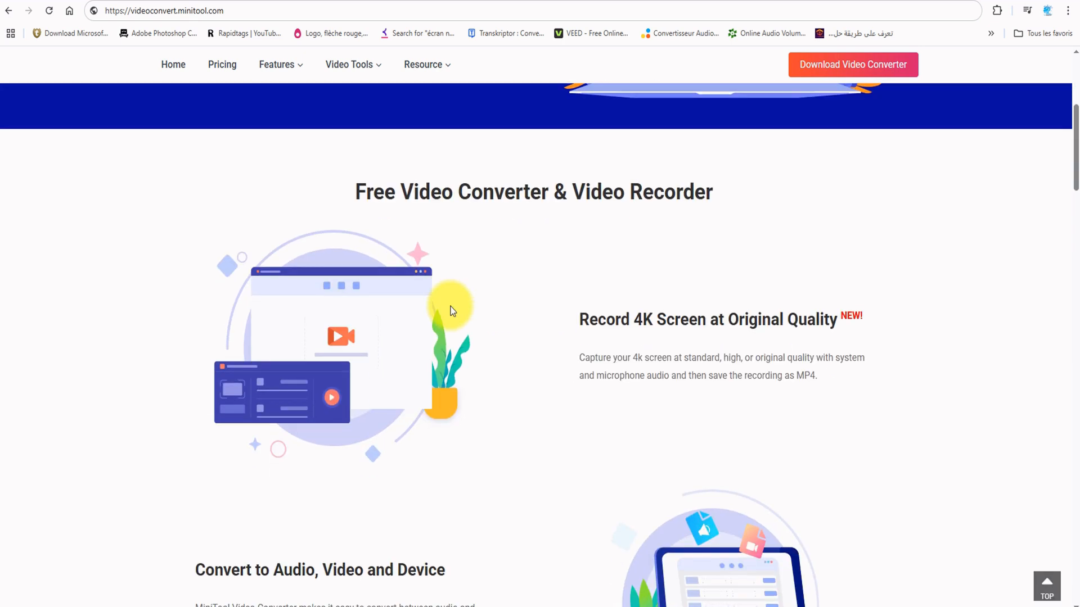
scroll(454, 309, "up", 5)
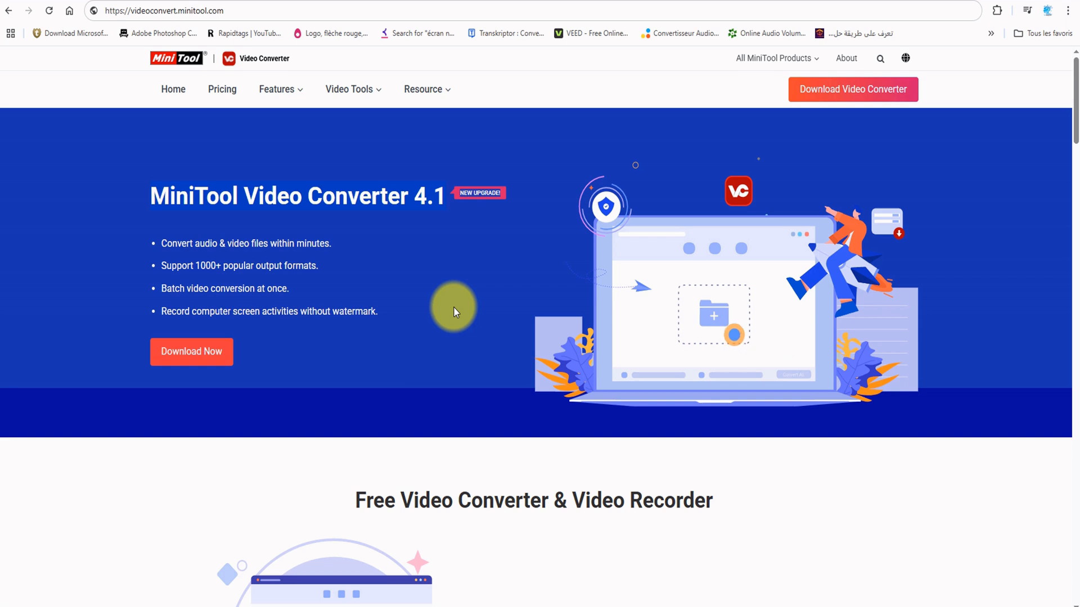
Read the product page's feature sections from 4K screen recording through to the guide on working with the converter.
scroll(453, 311, "down", 4)
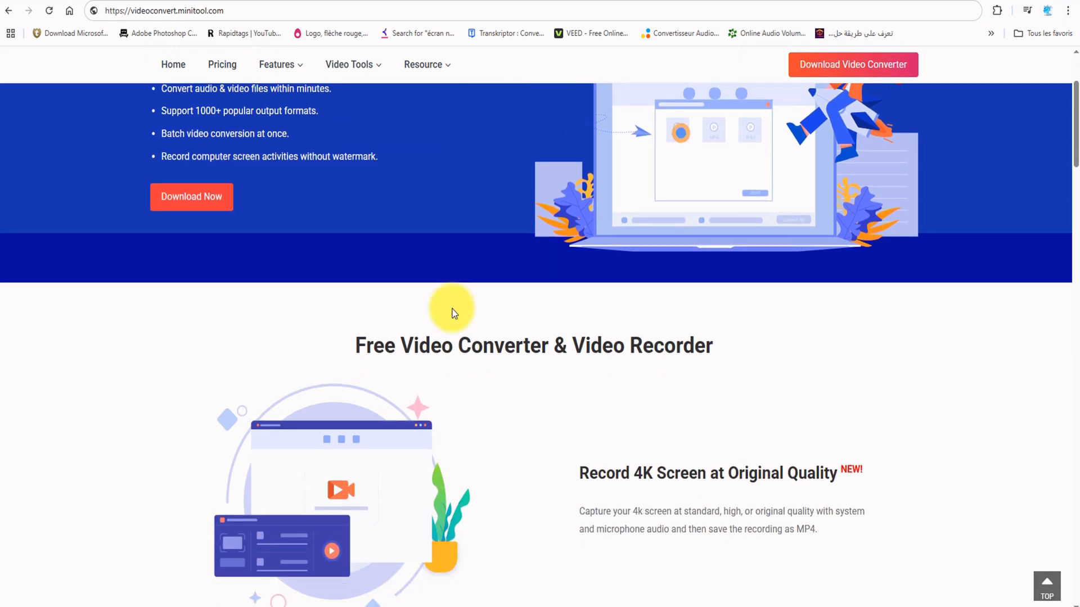
scroll(454, 313, "down", 4)
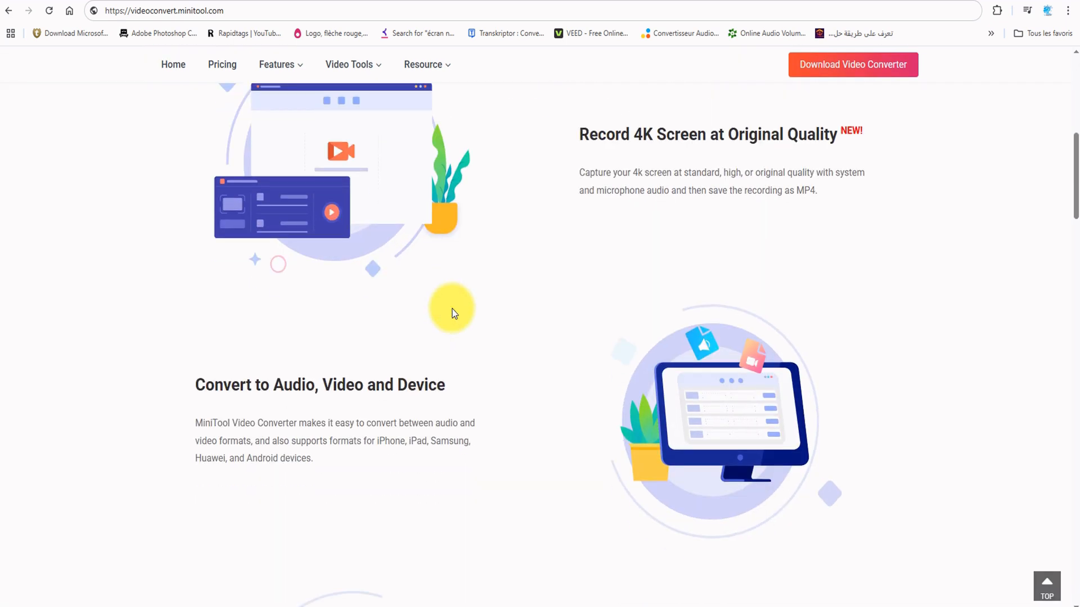
scroll(454, 313, "down", 2)
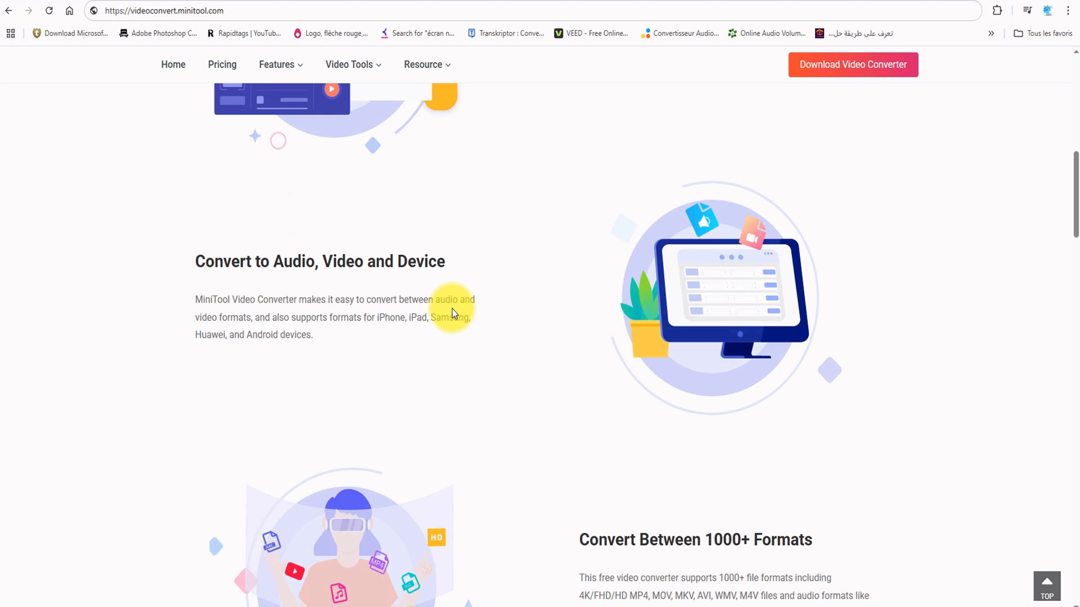
scroll(455, 313, "down", 2)
scroll(454, 313, "down", 4)
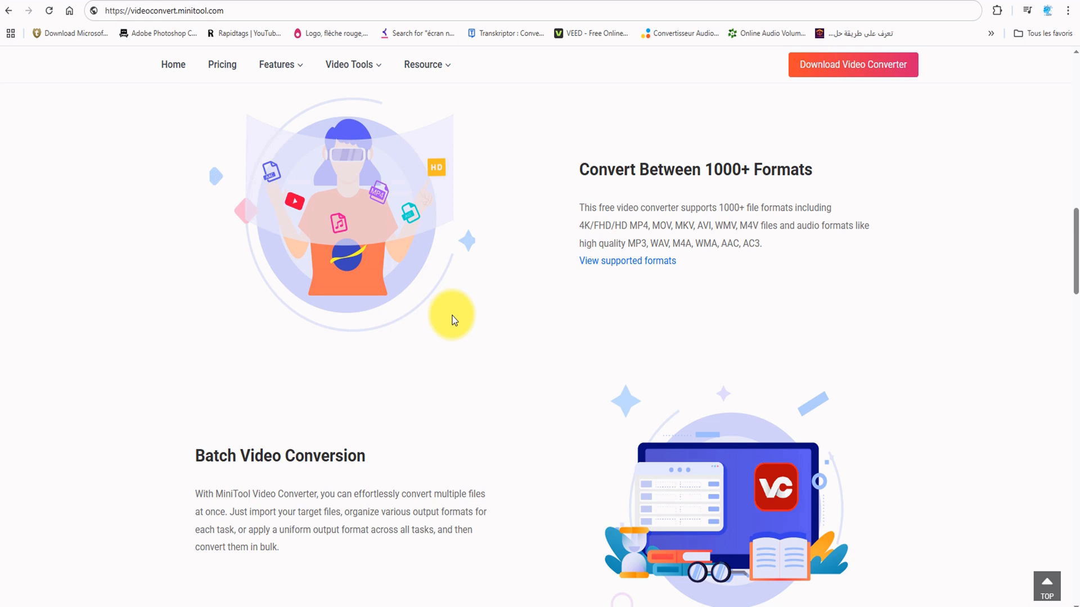
scroll(455, 321, "down", 4)
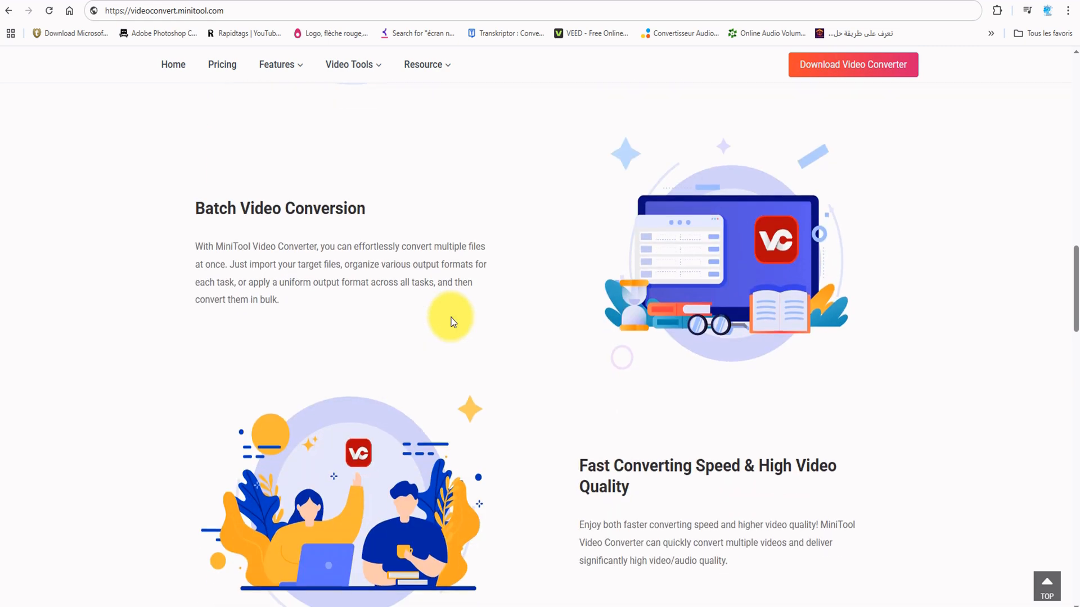
scroll(453, 322, "down", 2)
scroll(456, 307, "down", 2)
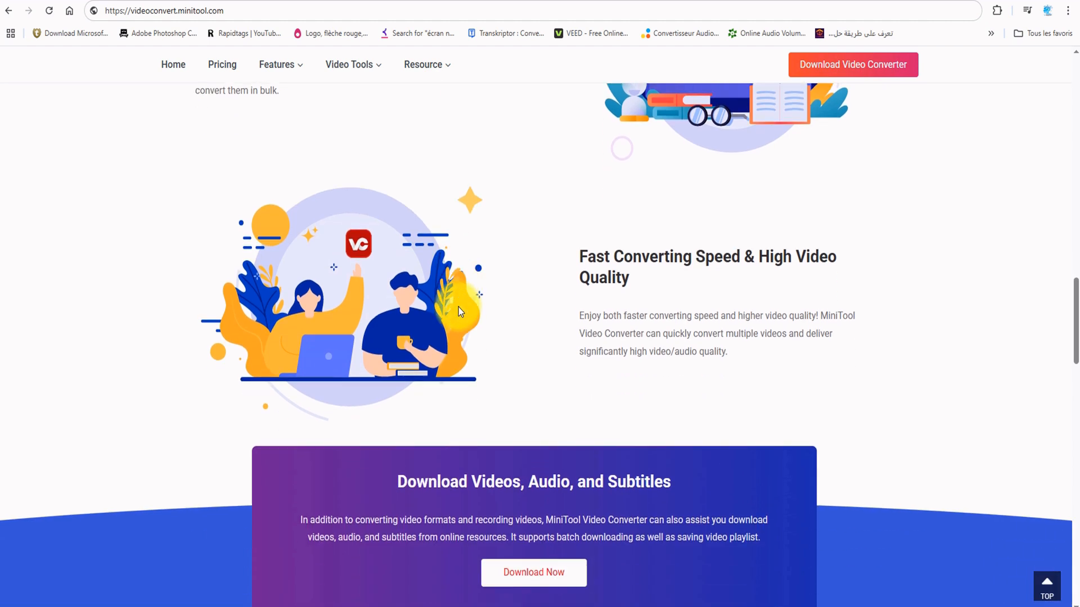
scroll(458, 307, "down", 3)
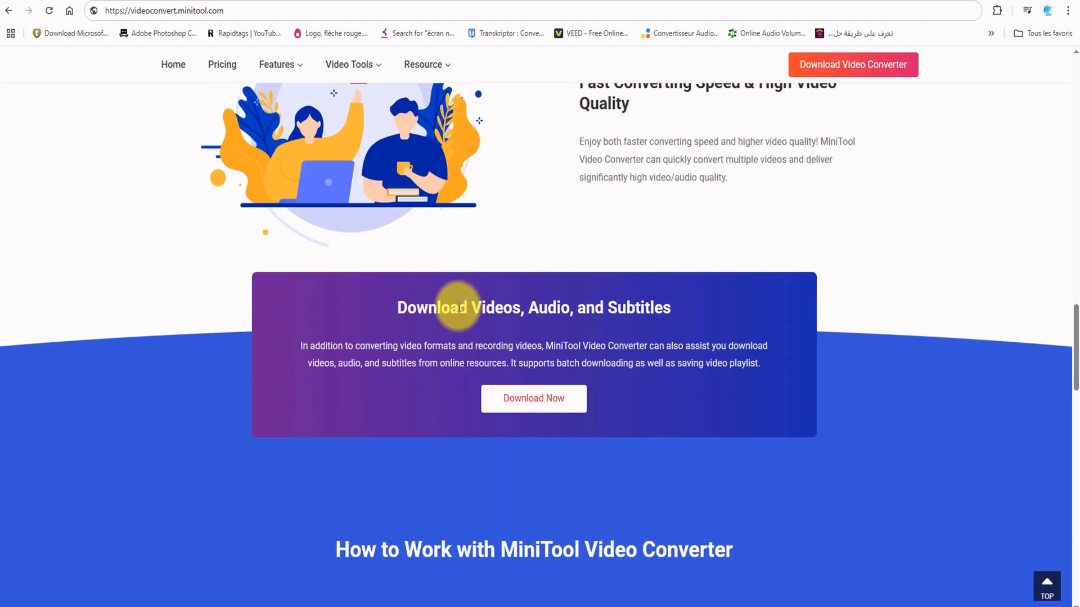
scroll(457, 307, "down", 5)
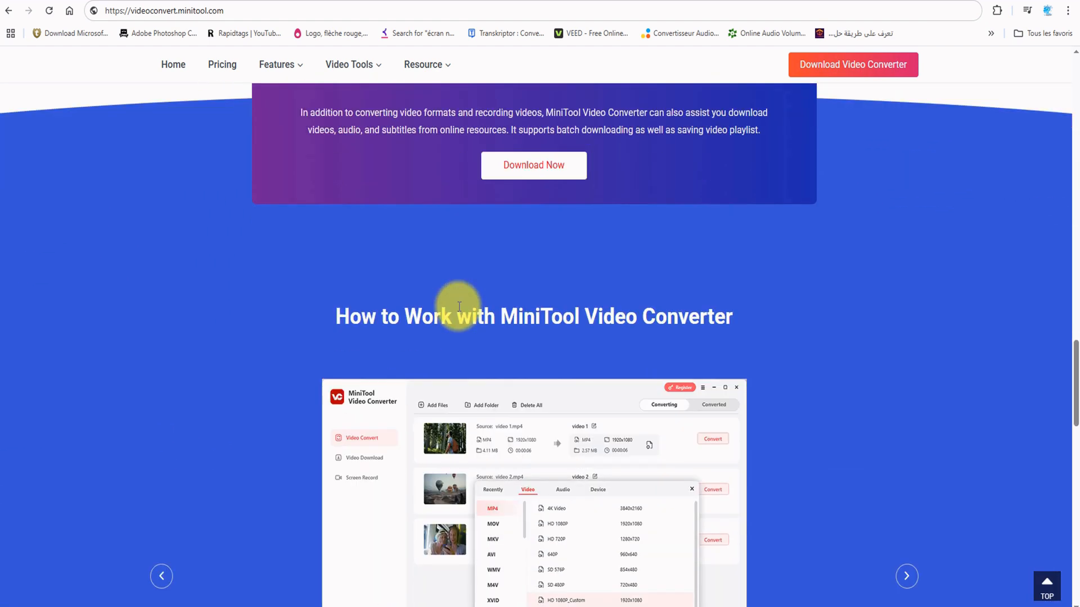
scroll(457, 307, "down", 1)
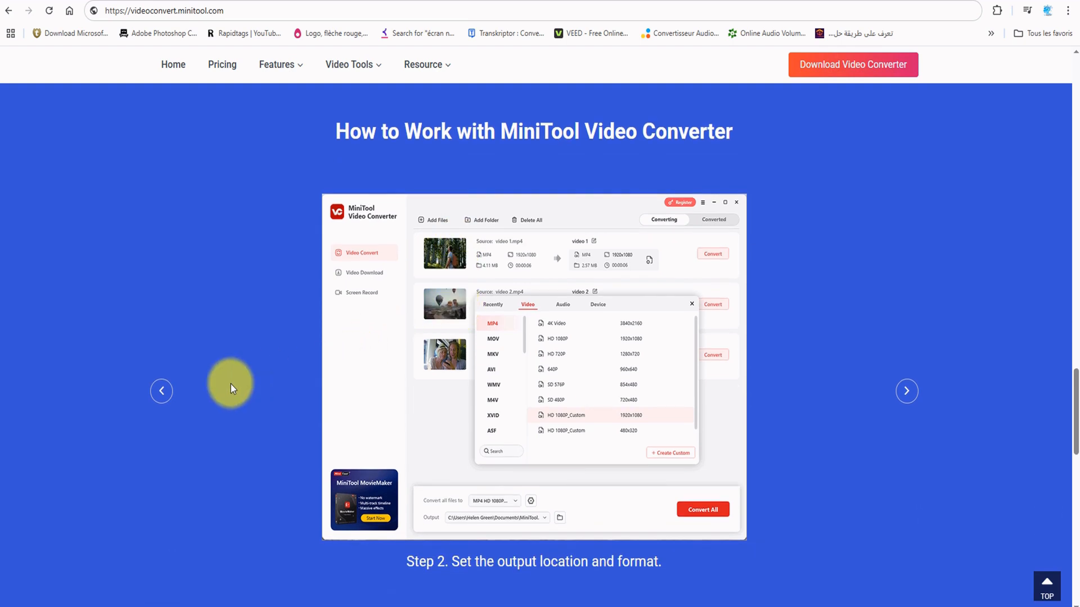
Return to the version 4.1 overview on the product page and review its highlights and the 4K screen recording section.
scroll(230, 383, "up", 7)
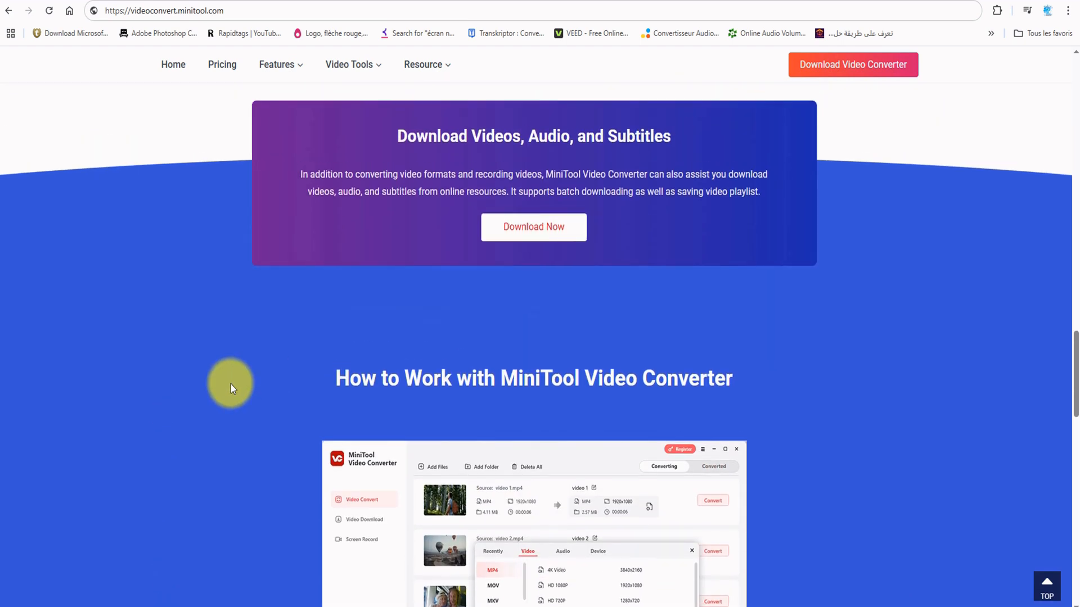
scroll(231, 384, "up", 11)
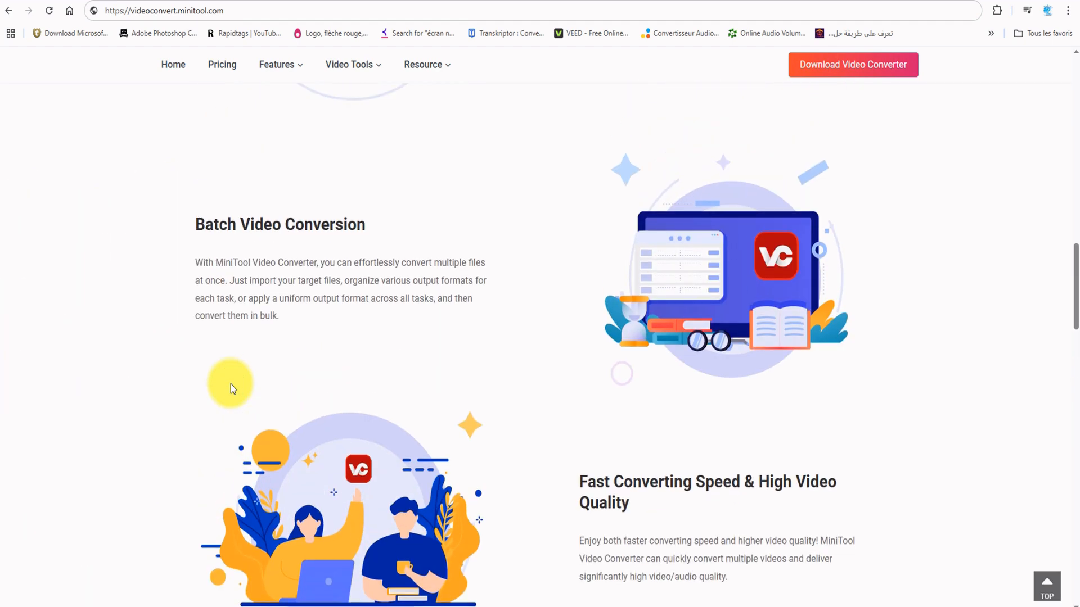
scroll(231, 384, "up", 13)
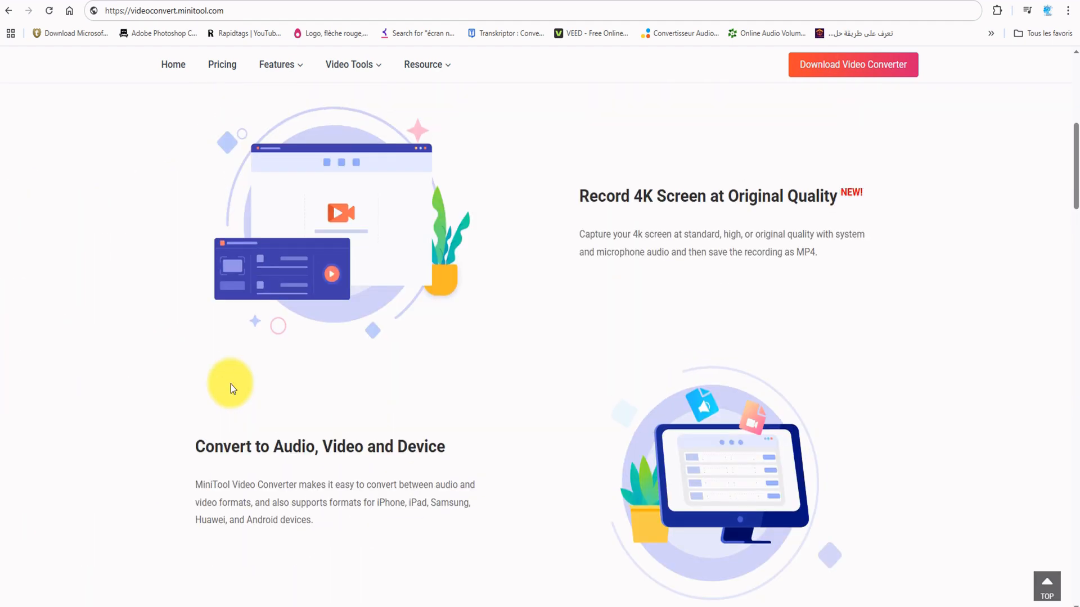
scroll(230, 384, "up", 3)
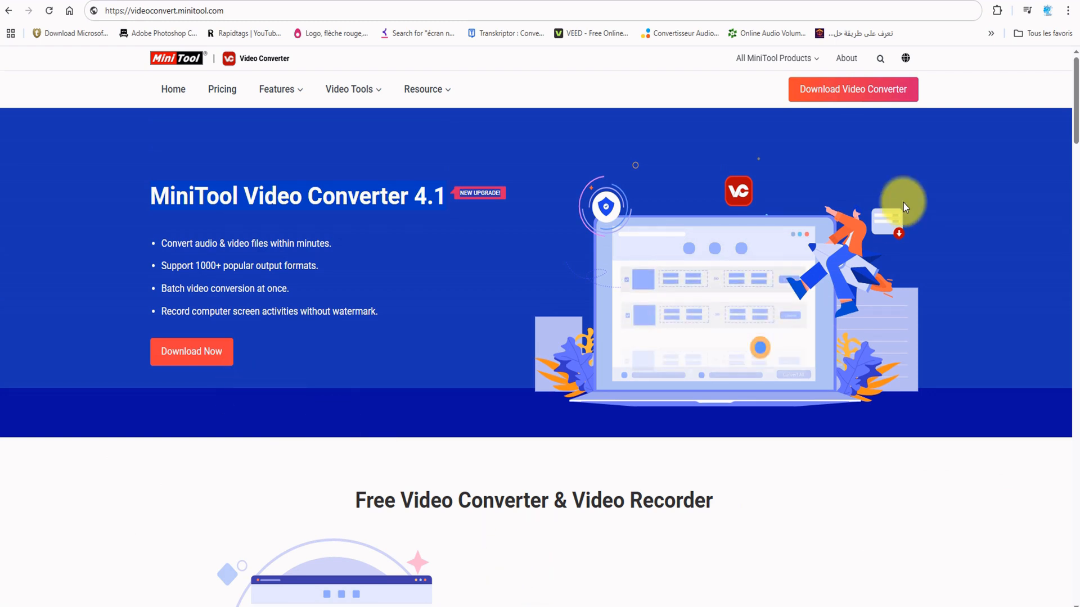
scroll(869, 296, "down", 15)
scroll(869, 296, "up", 15)
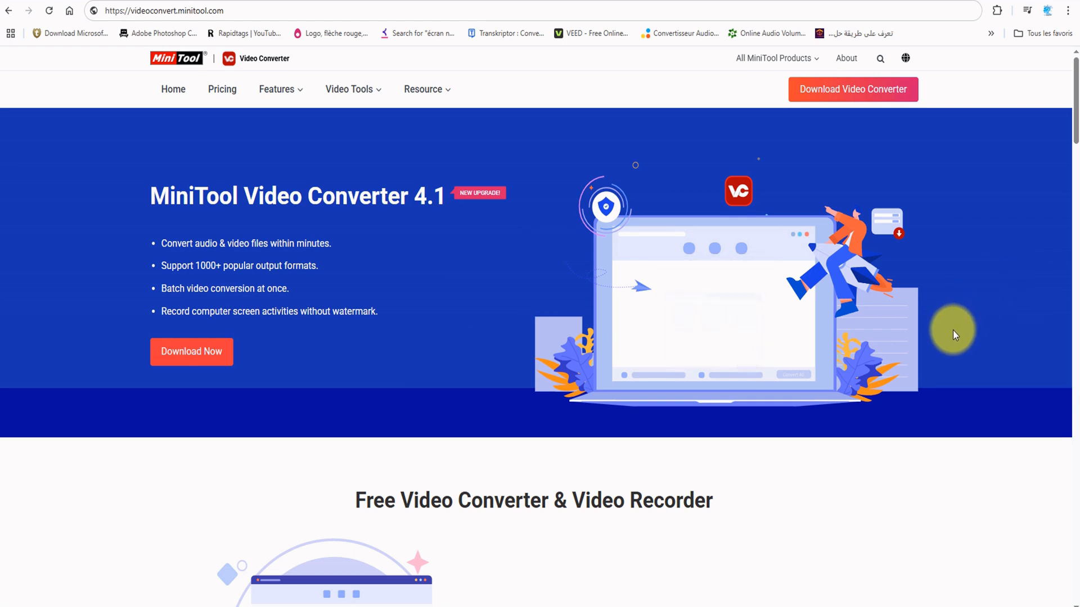
scroll(953, 329, "down", 1)
left_click_drag(518, 139, 432, 289)
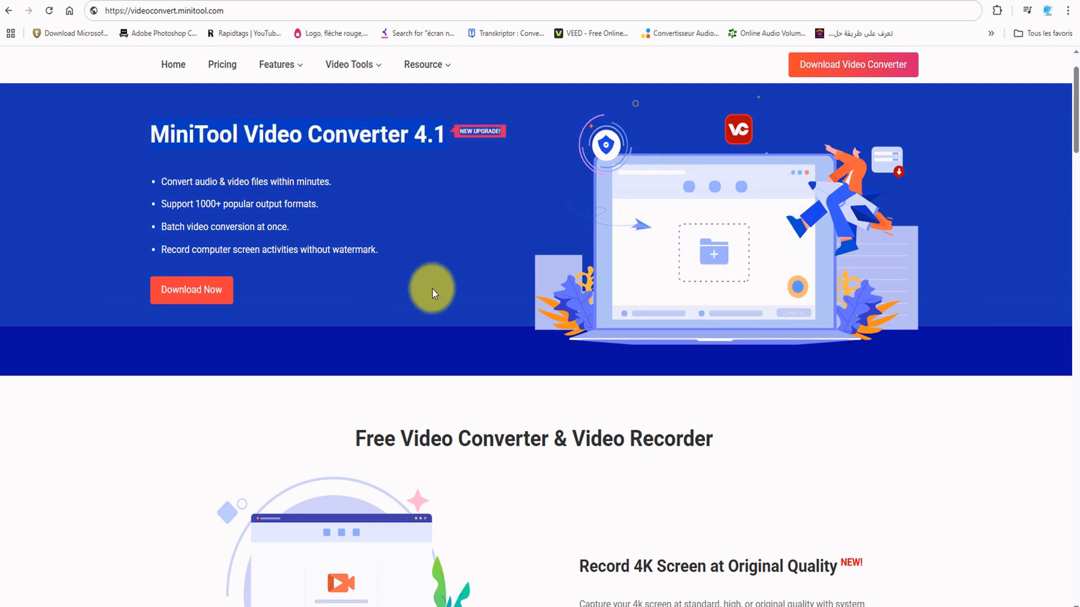
scroll(457, 303, "down", 1)
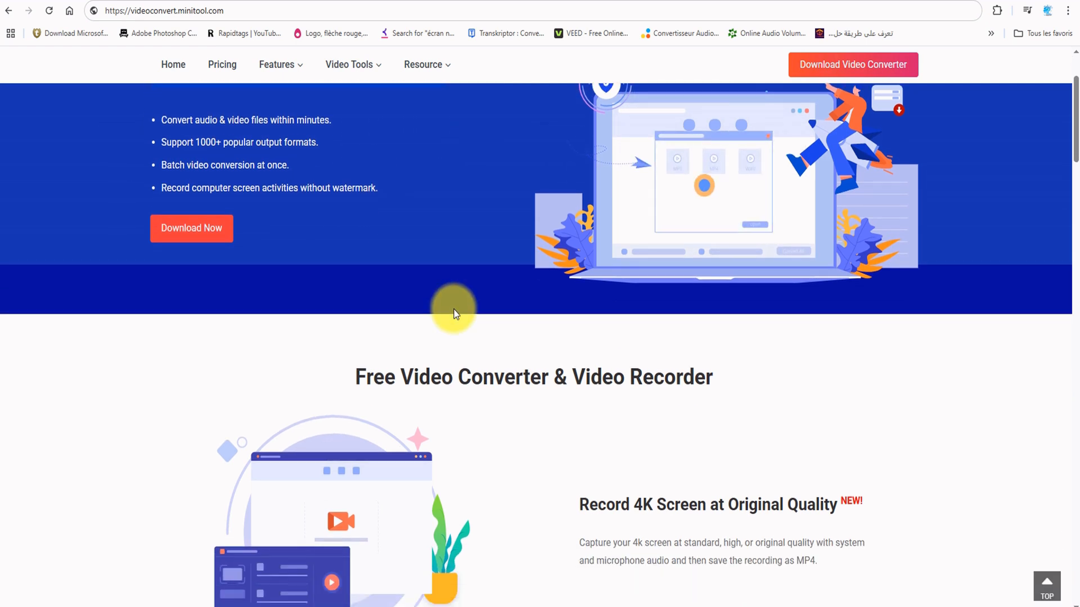
scroll(454, 308, "down", 2)
scroll(453, 311, "down", 1)
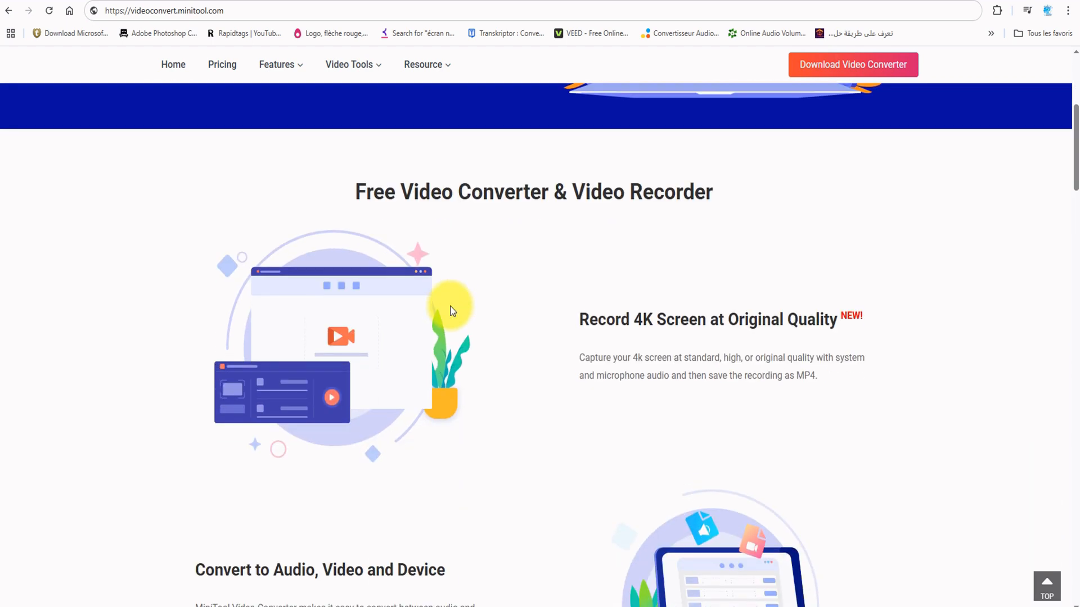
scroll(454, 311, "up", 5)
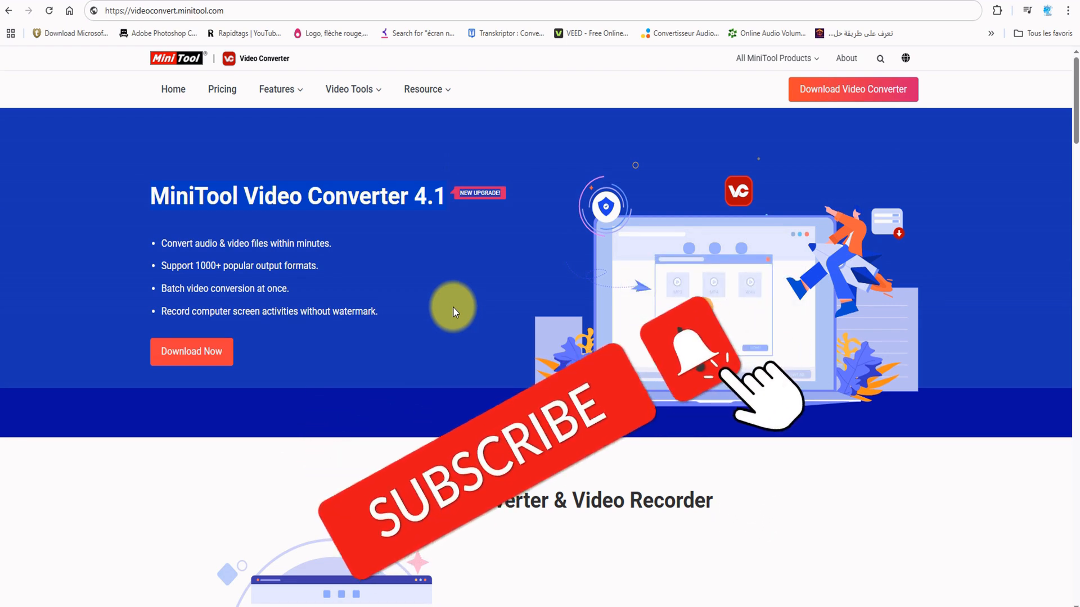
Review the page's sections on device conversion, supported formats, batch conversion and converting speed.
scroll(455, 311, "down", 4)
scroll(455, 313, "down", 4)
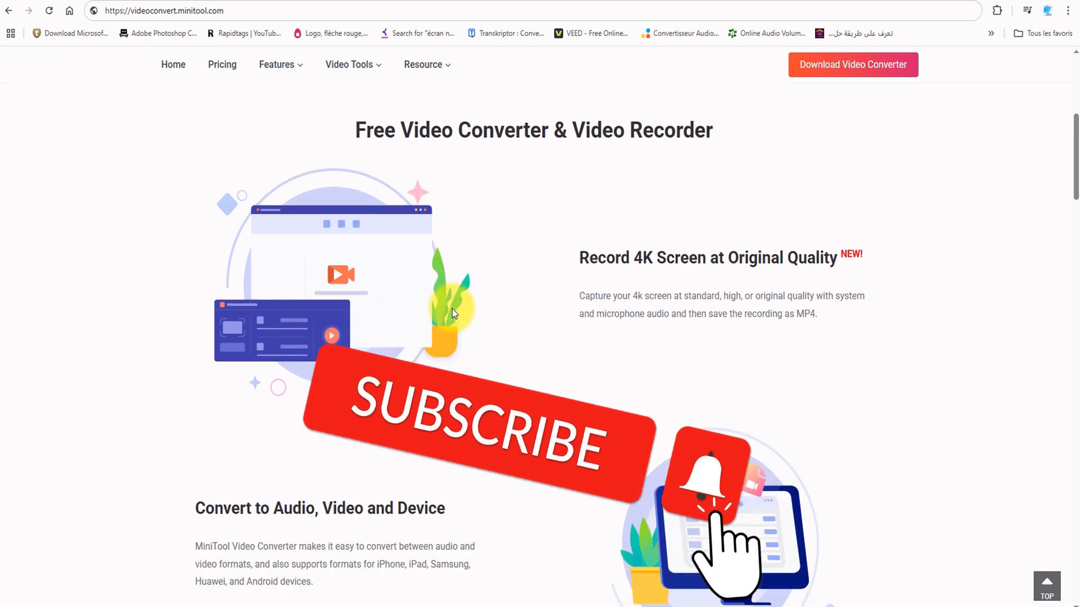
scroll(455, 313, "down", 2)
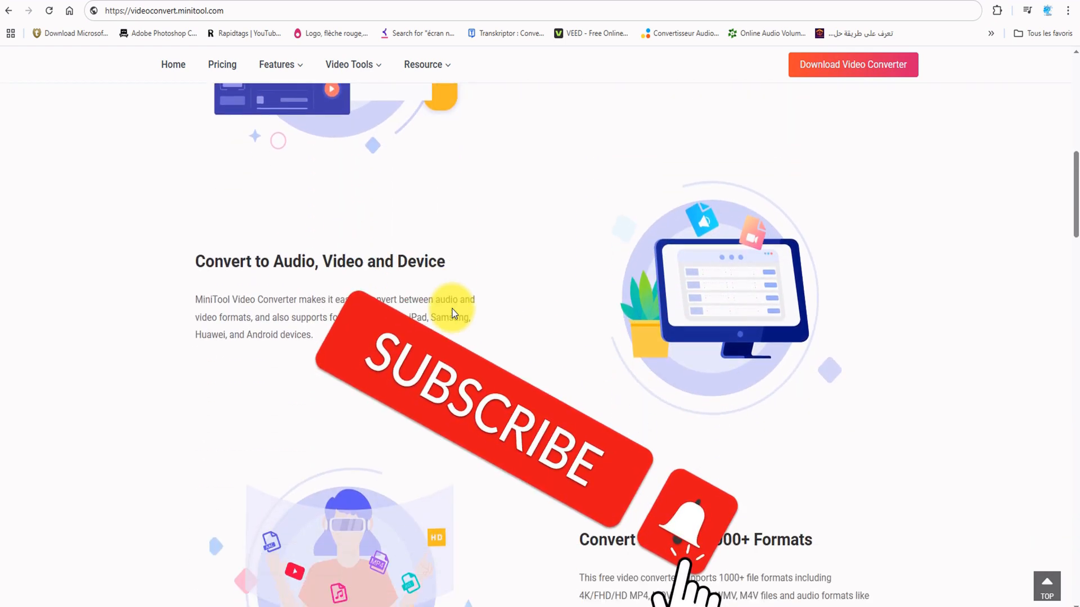
scroll(455, 313, "down", 2)
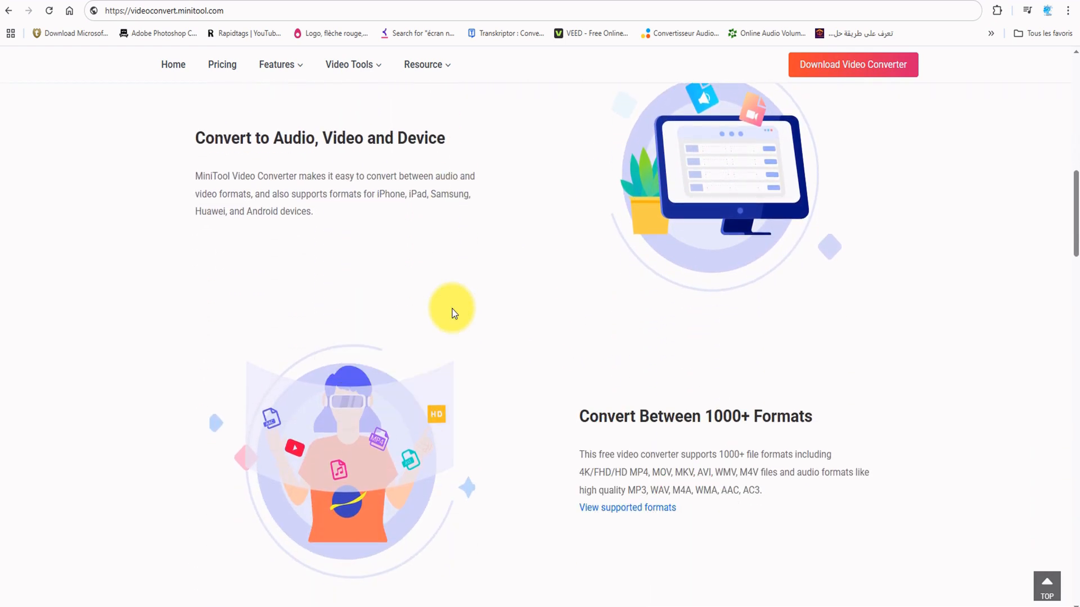
scroll(454, 312, "down", 4)
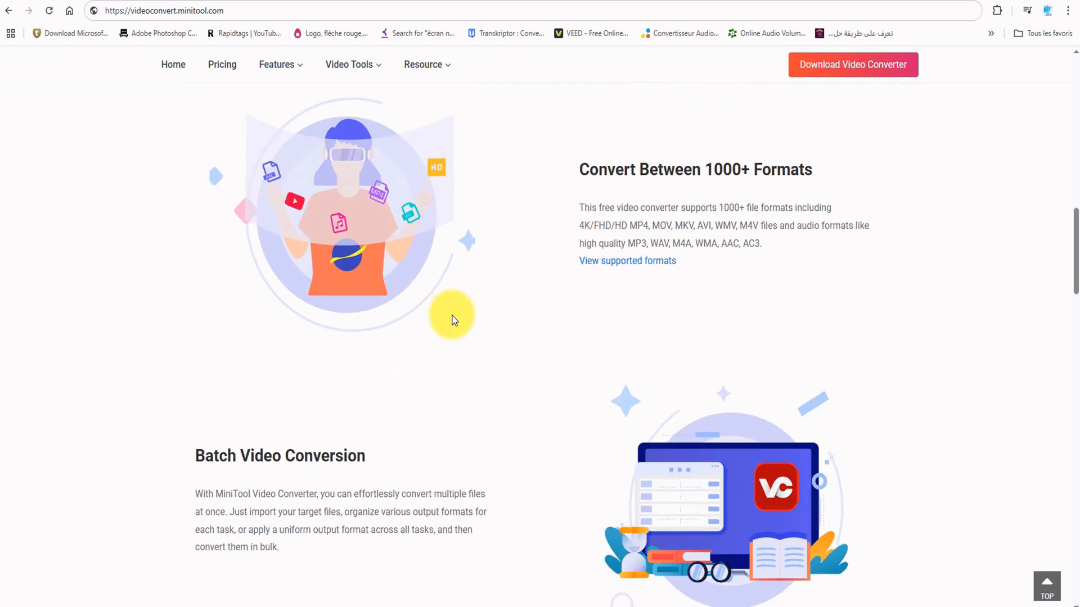
scroll(455, 320, "down", 4)
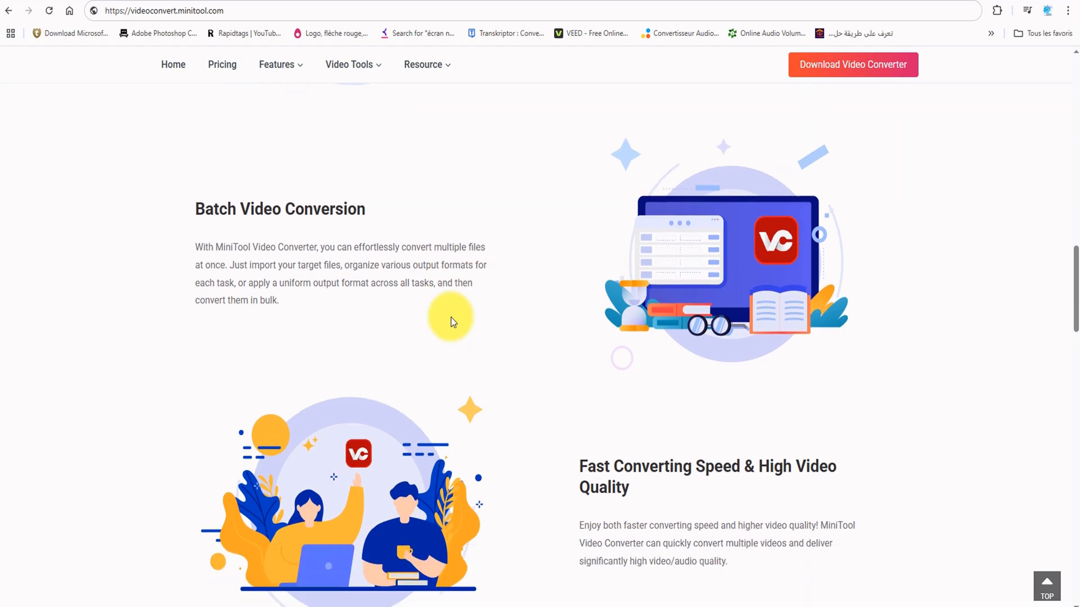
scroll(454, 322, "down", 2)
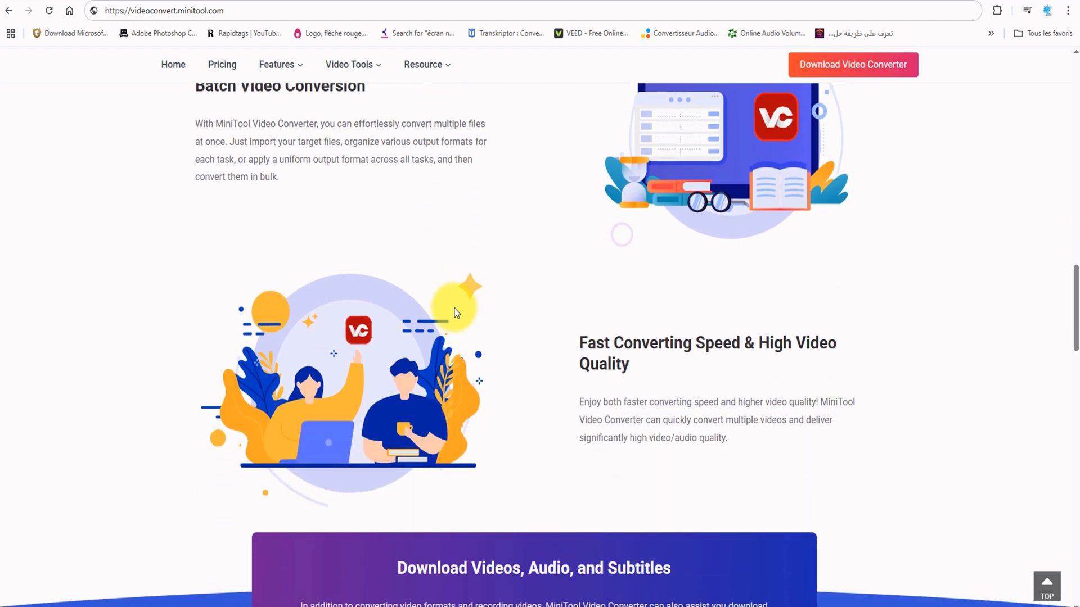
scroll(455, 315, "down", 2)
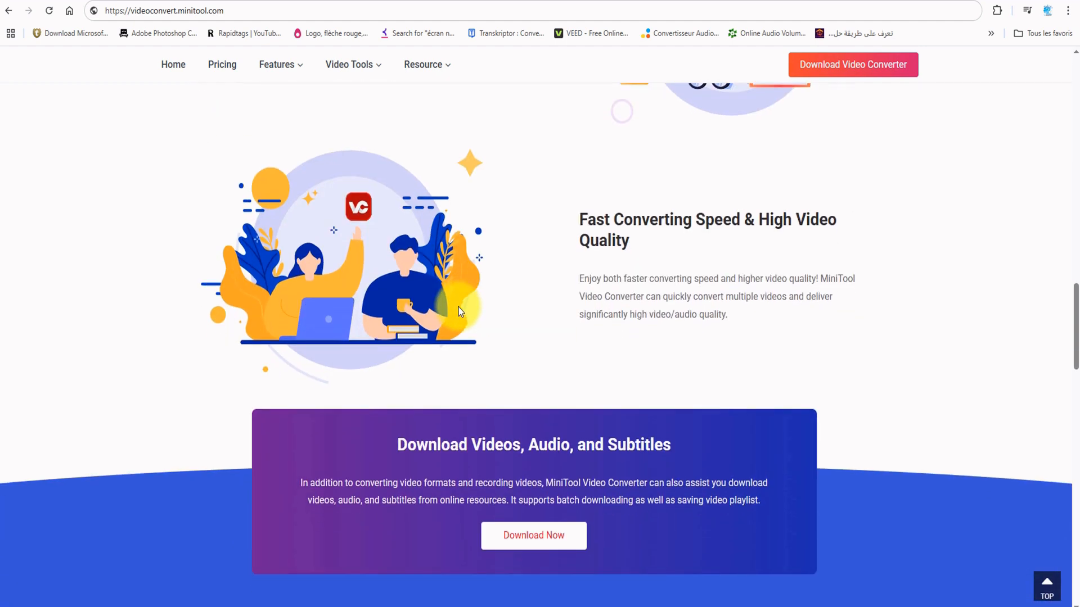